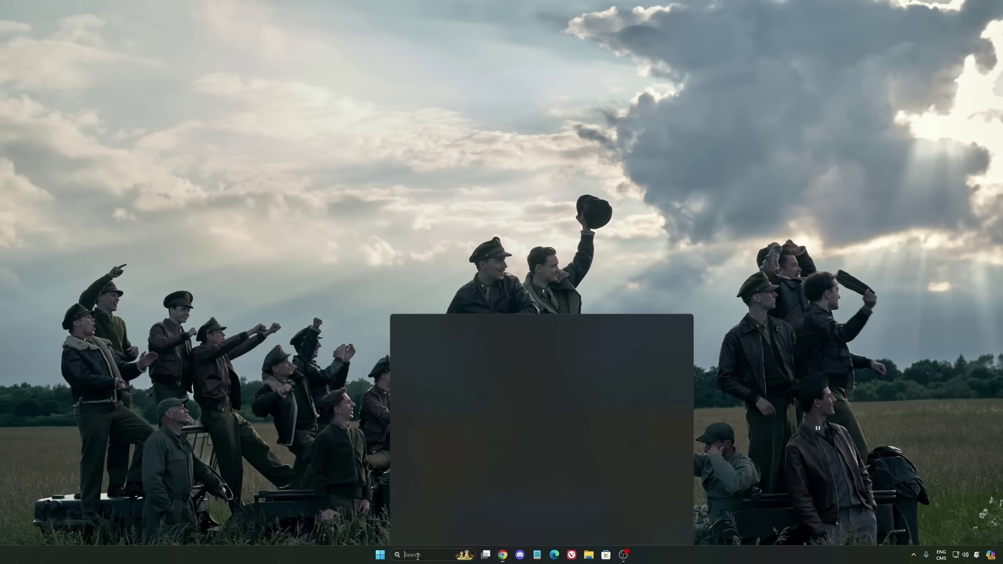
# Open Windows Settings, review the Game Bar page, and open the default graphics settings to check GPU scheduling and windowed-game optimizations
pyautogui.write('seti')
pyautogui.press('Return')
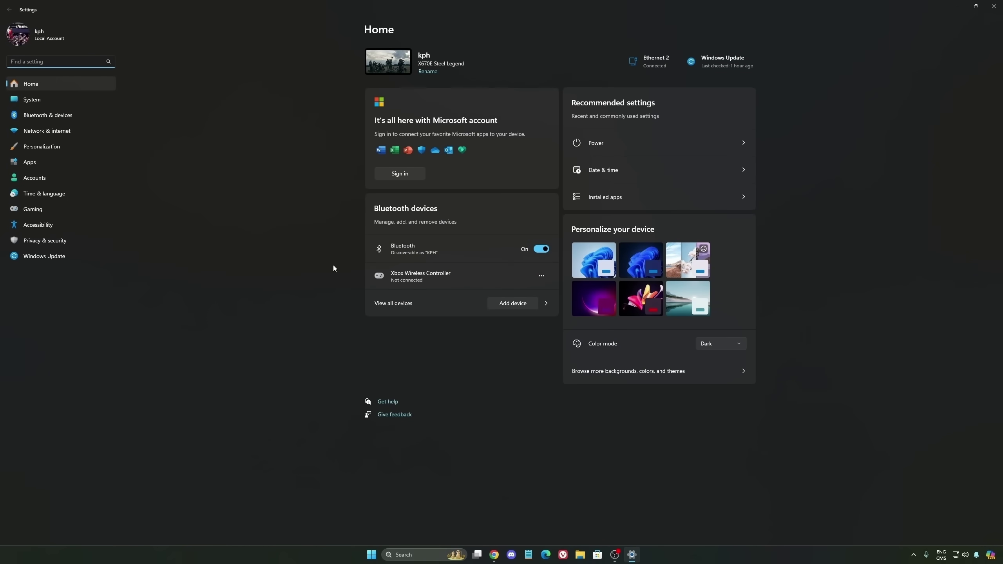
pyautogui.click(52, 209)
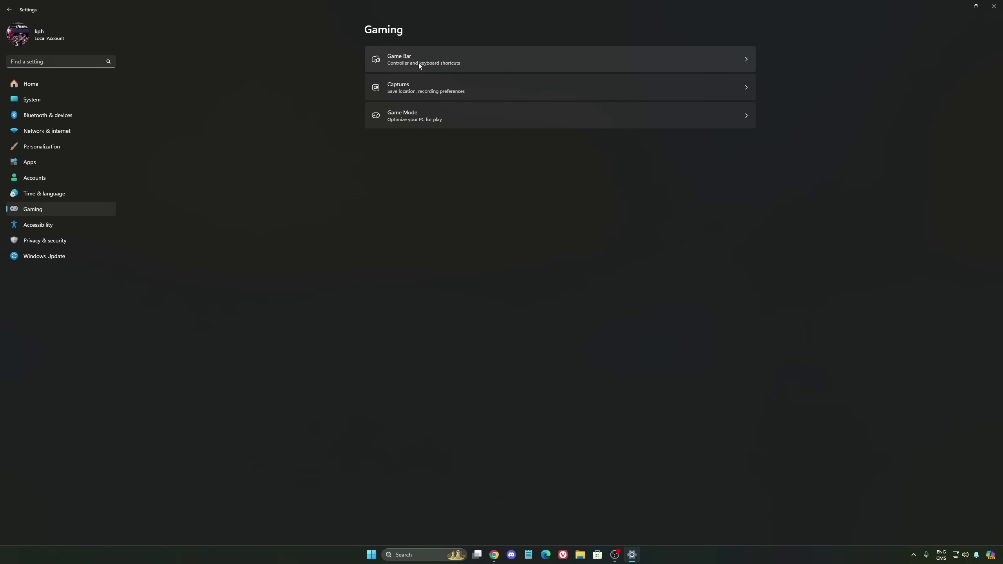
pyautogui.click(392, 60)
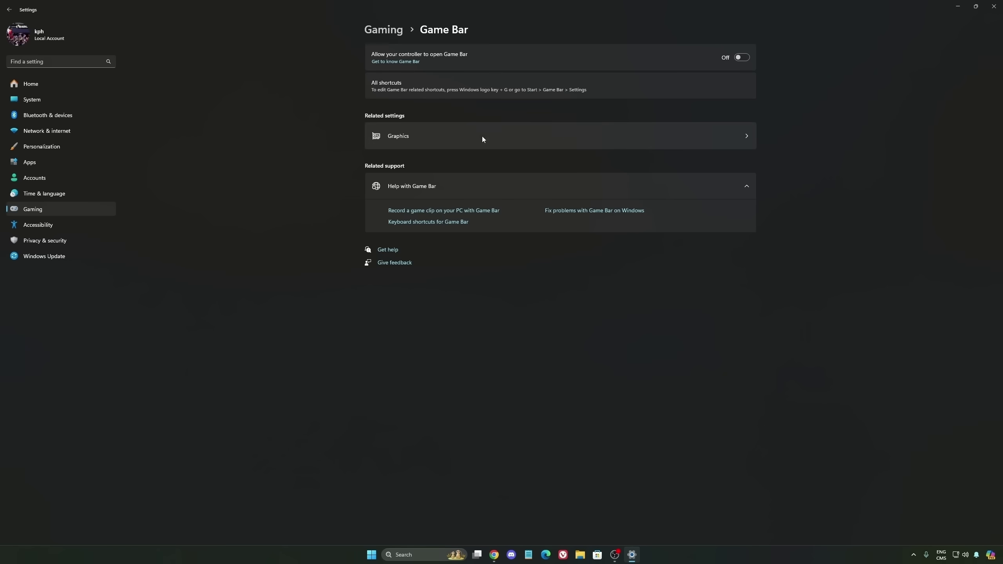
pyautogui.click(468, 136)
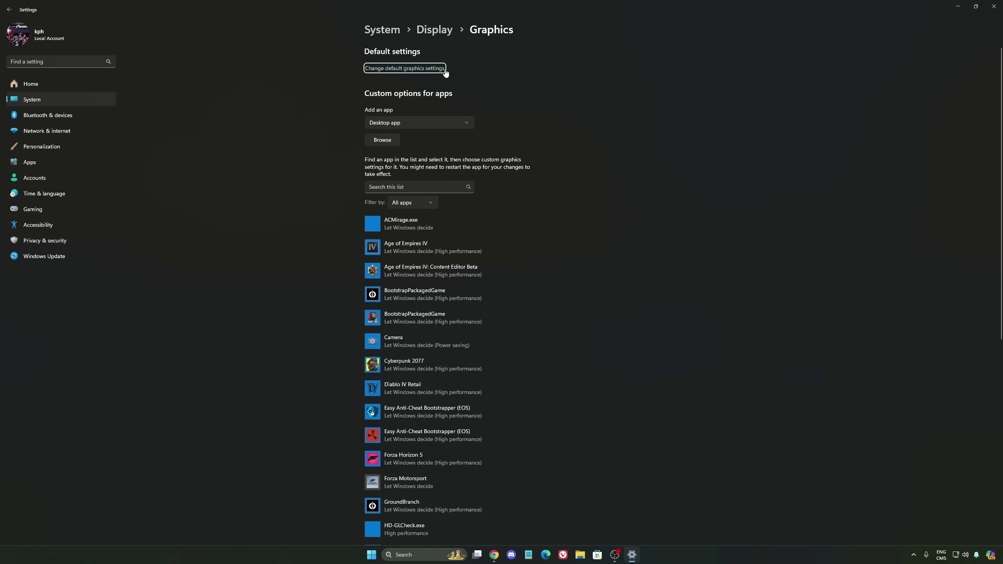
pyautogui.click(411, 72)
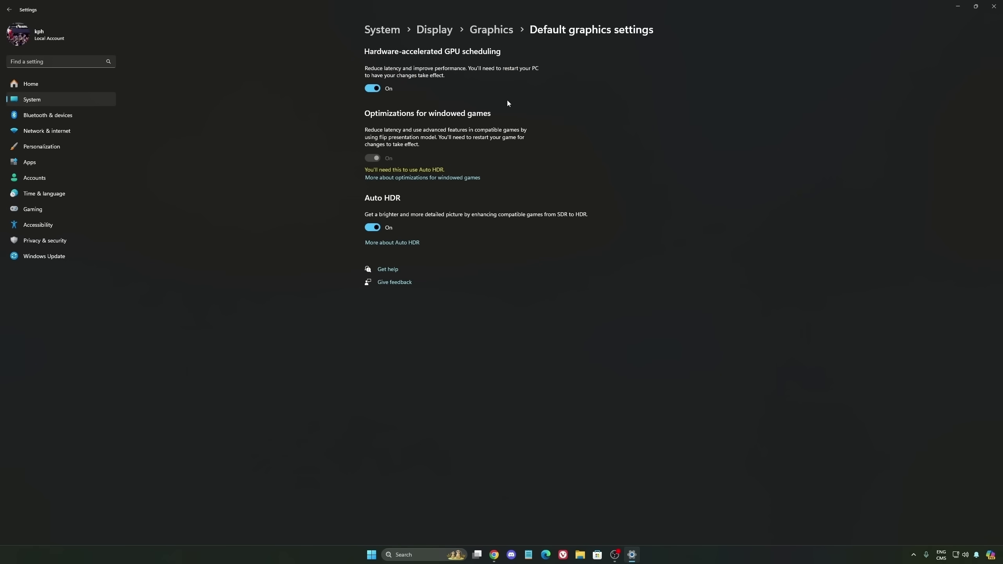
# Review the Captures recording preferences and the Game Mode setting in the Gaming section
pyautogui.click(63, 213)
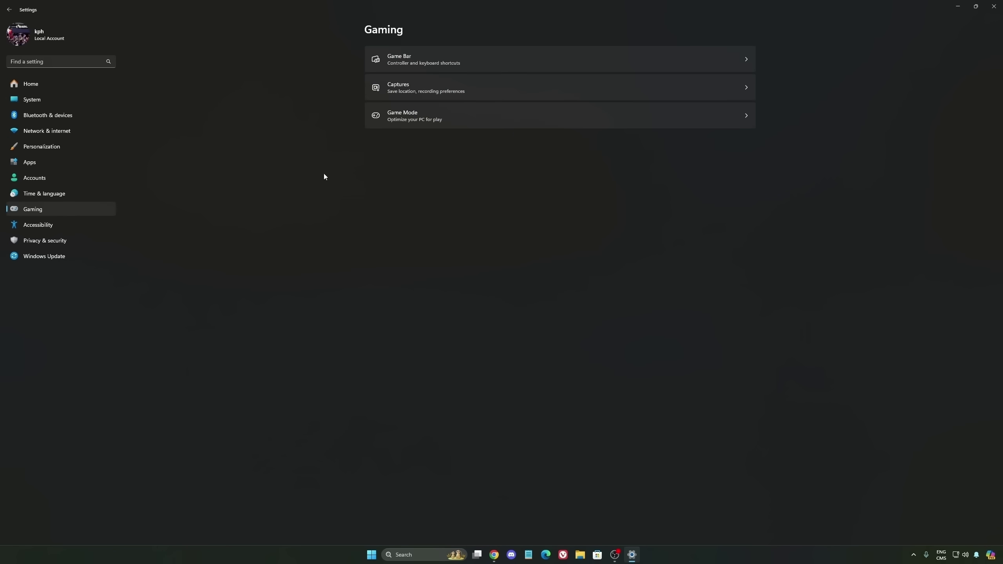
pyautogui.click(498, 95)
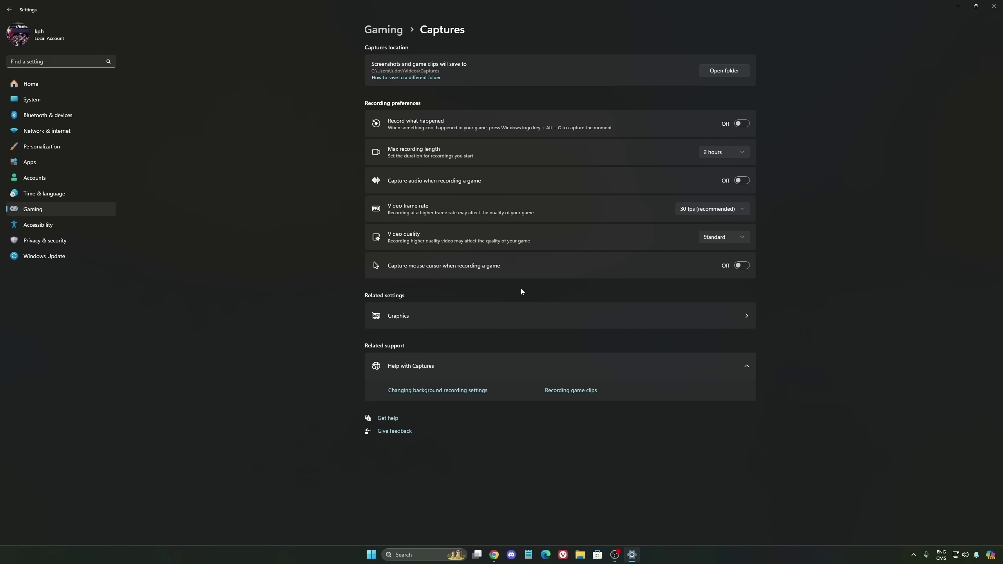
pyautogui.click(57, 212)
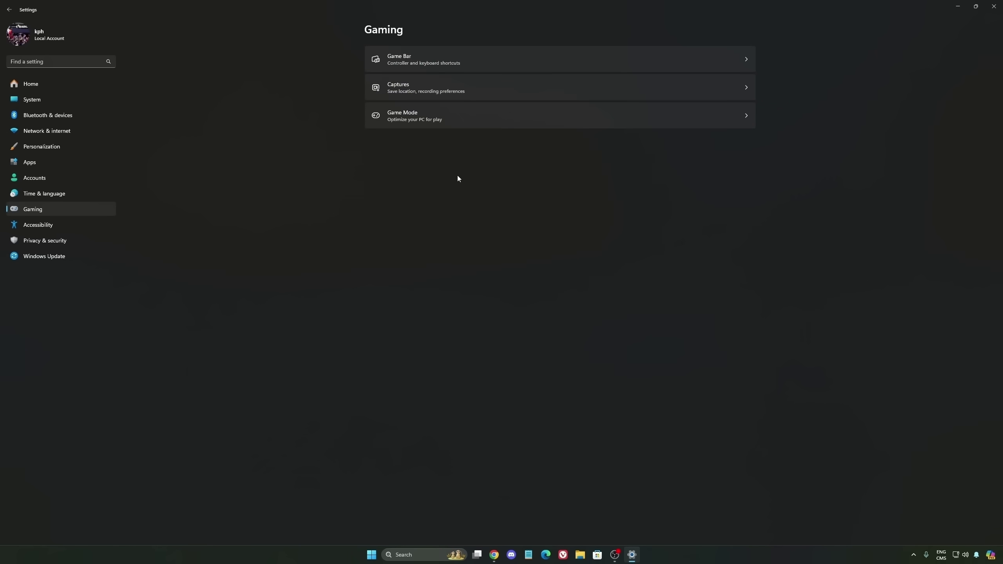
pyautogui.click(463, 116)
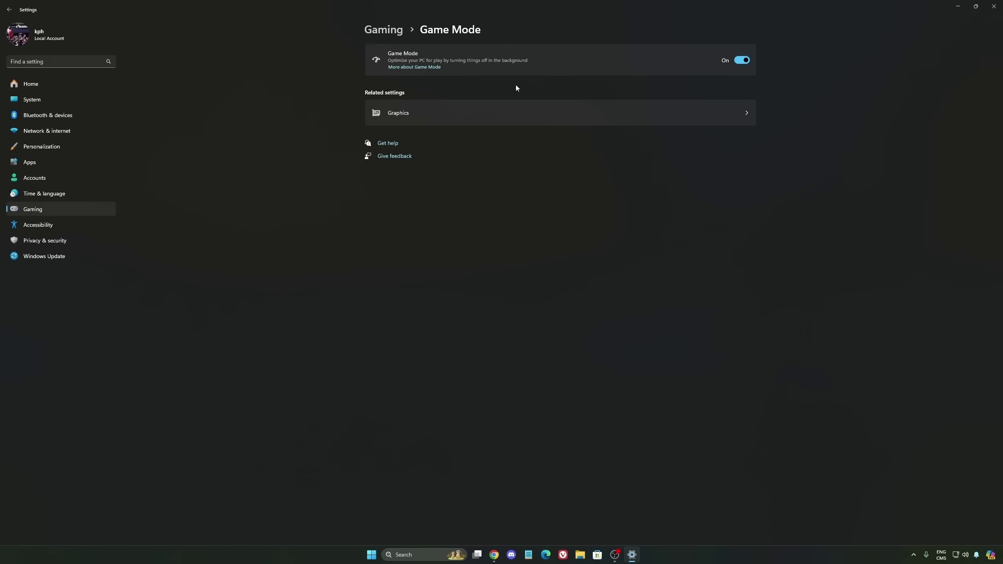
# Set the system's power mode to Balanced
pyautogui.click(45, 100)
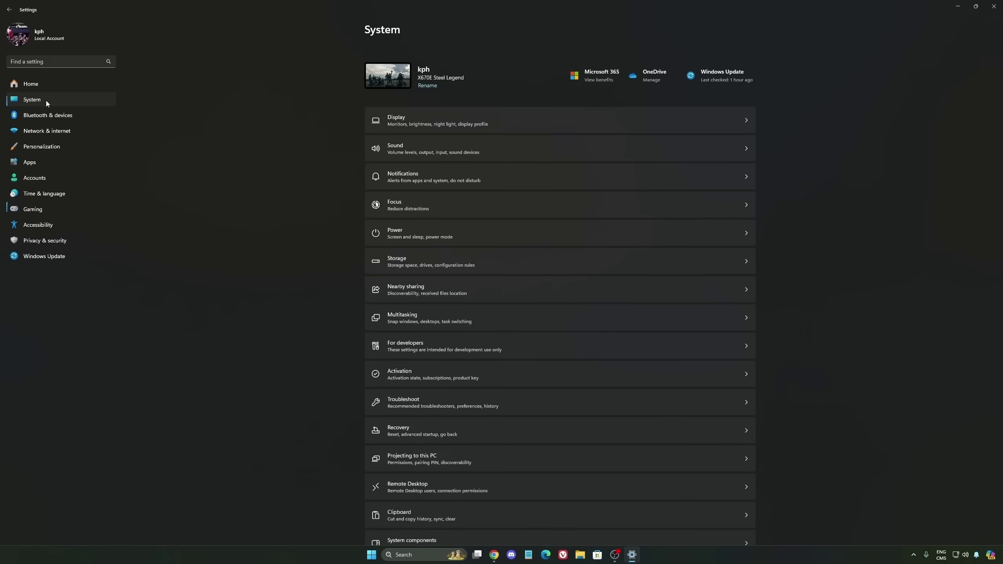
pyautogui.click(454, 223)
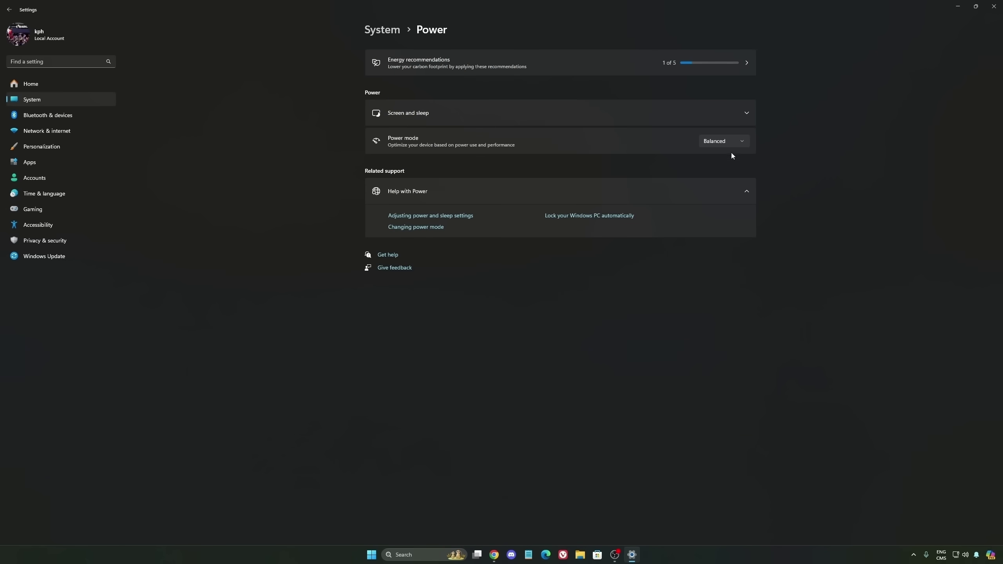
pyautogui.click(737, 142)
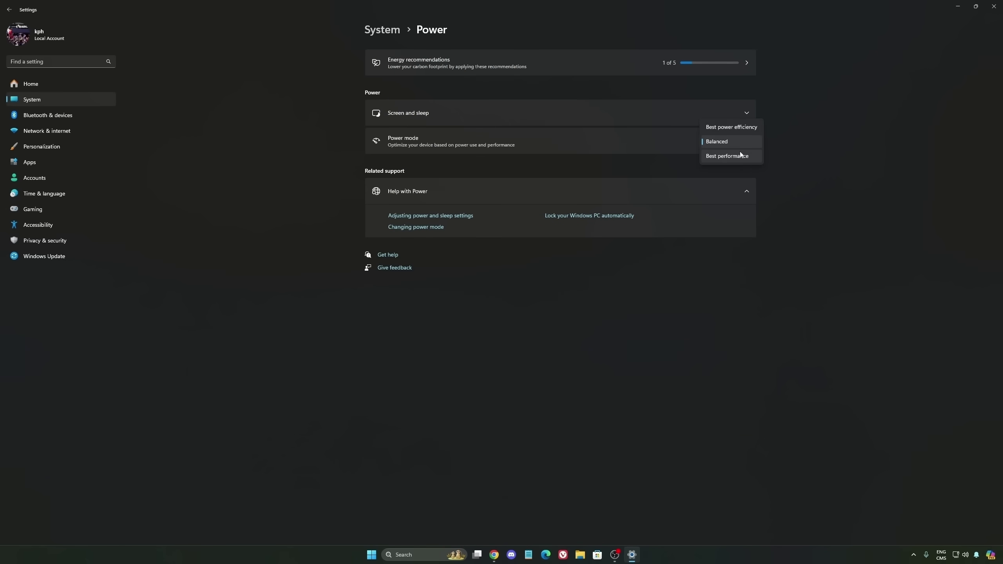
pyautogui.click(717, 143)
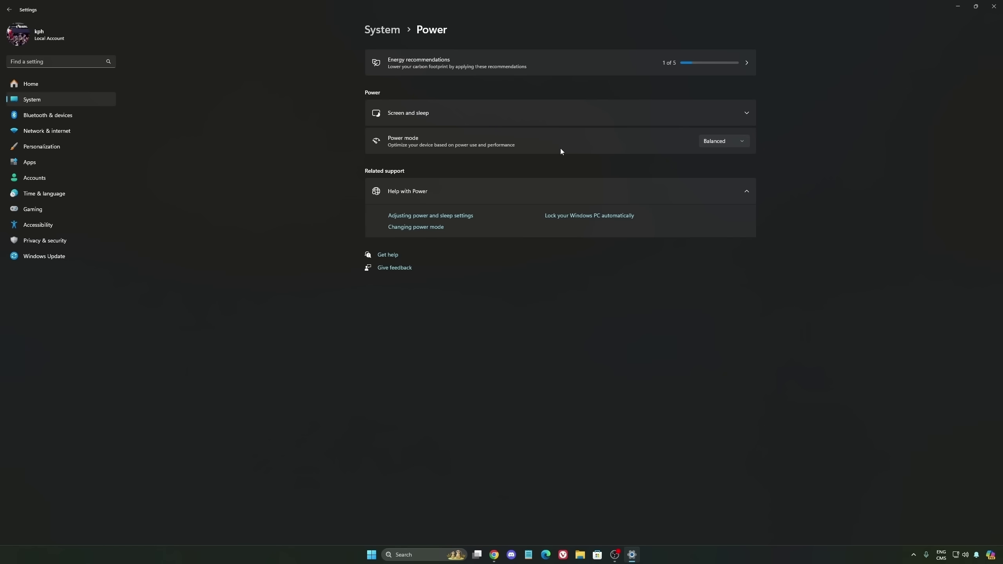
pyautogui.click(709, 143)
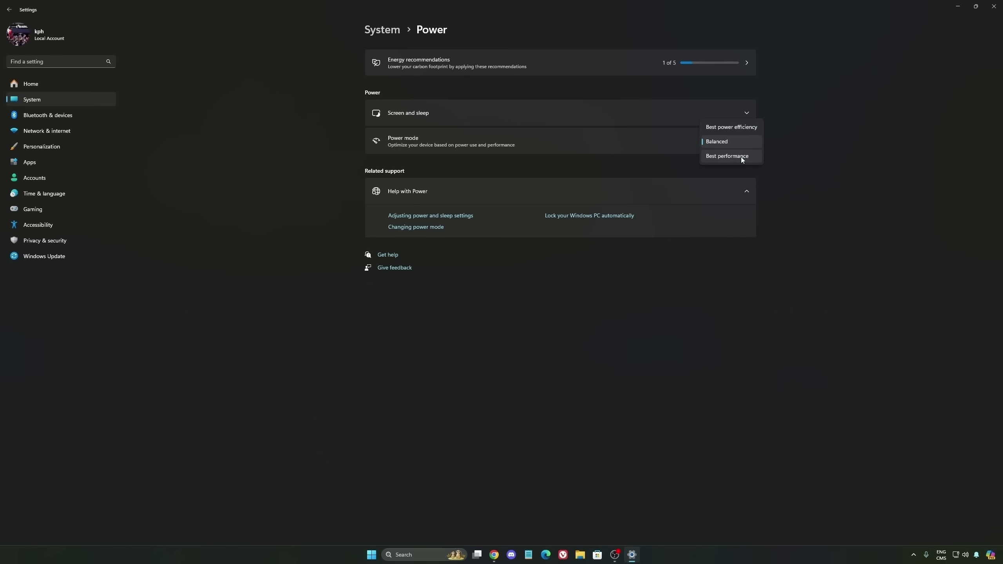
pyautogui.click(716, 141)
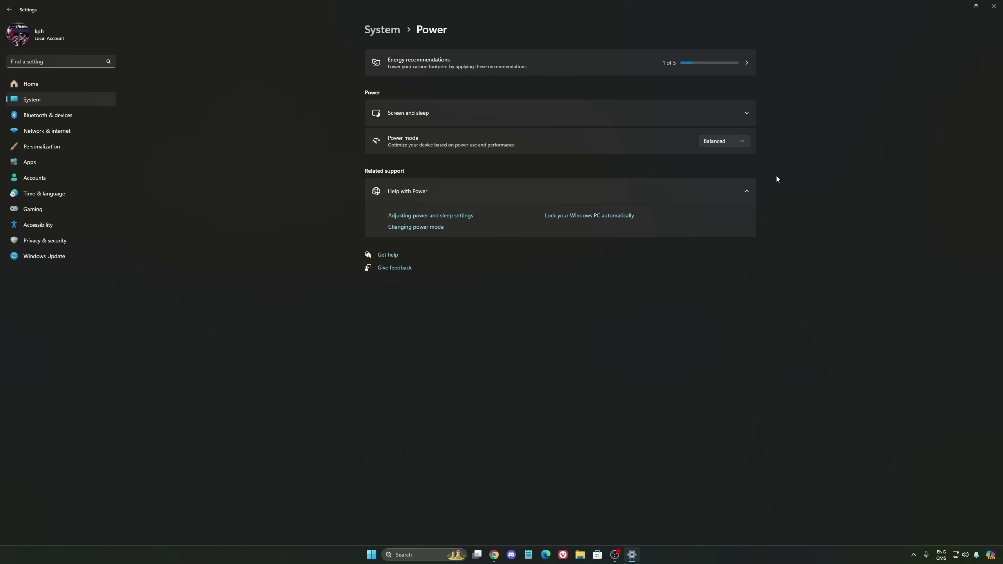
# Return to the Settings home page and open the Windows Update page
pyautogui.click(54, 87)
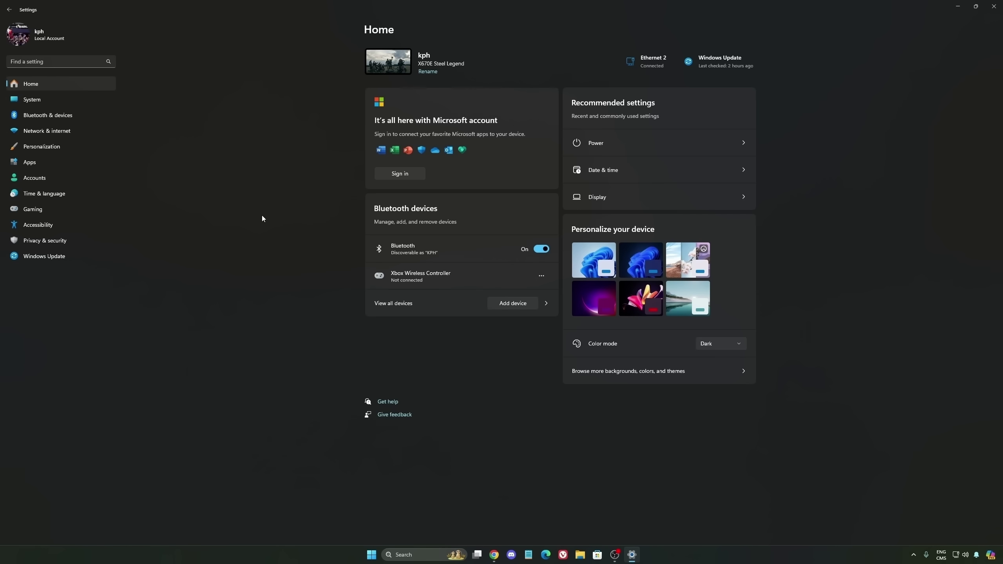
pyautogui.click(50, 259)
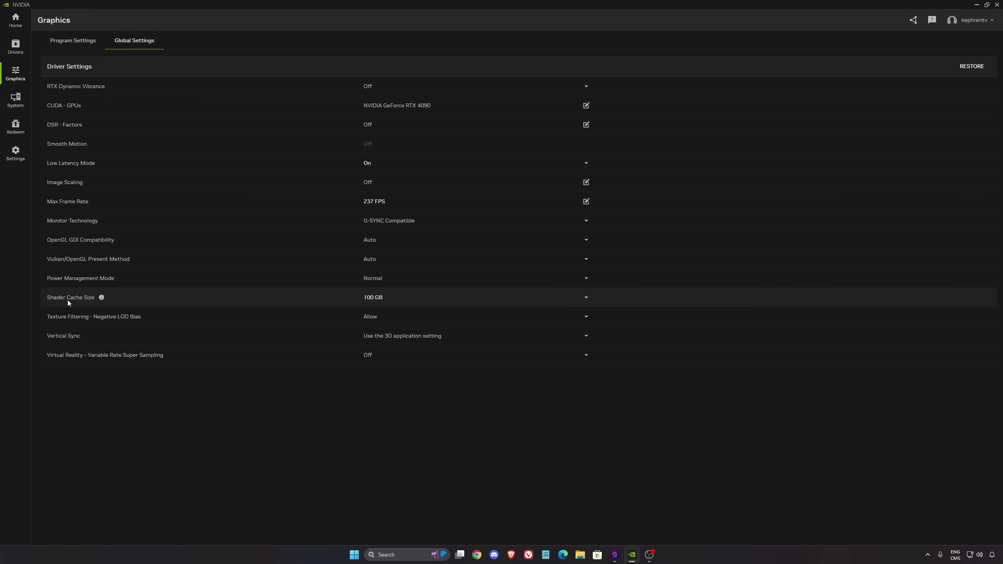
# Review the Shader Cache Size options in the NVIDIA app's global graphics settings
pyautogui.click(403, 299)
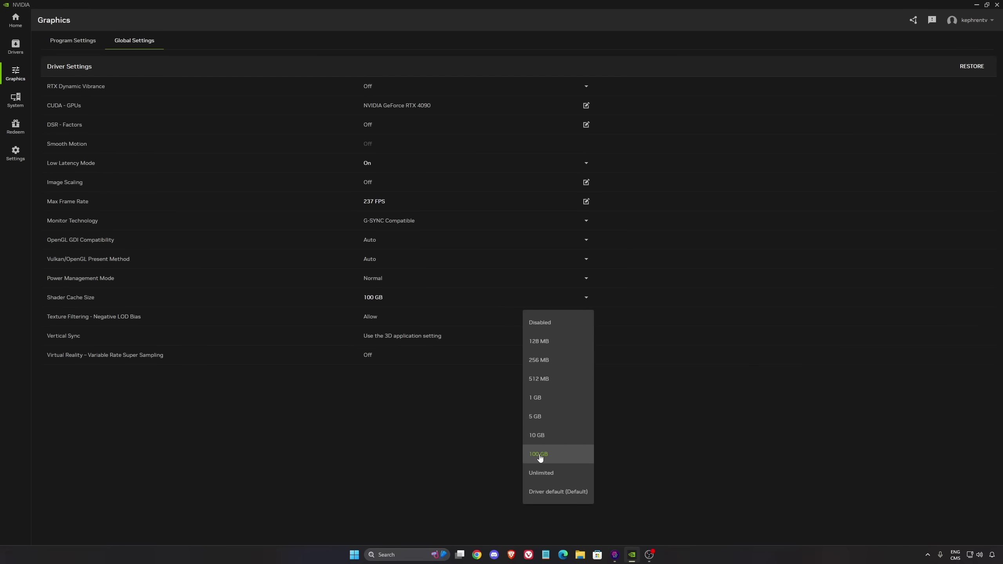
pyautogui.click(439, 428)
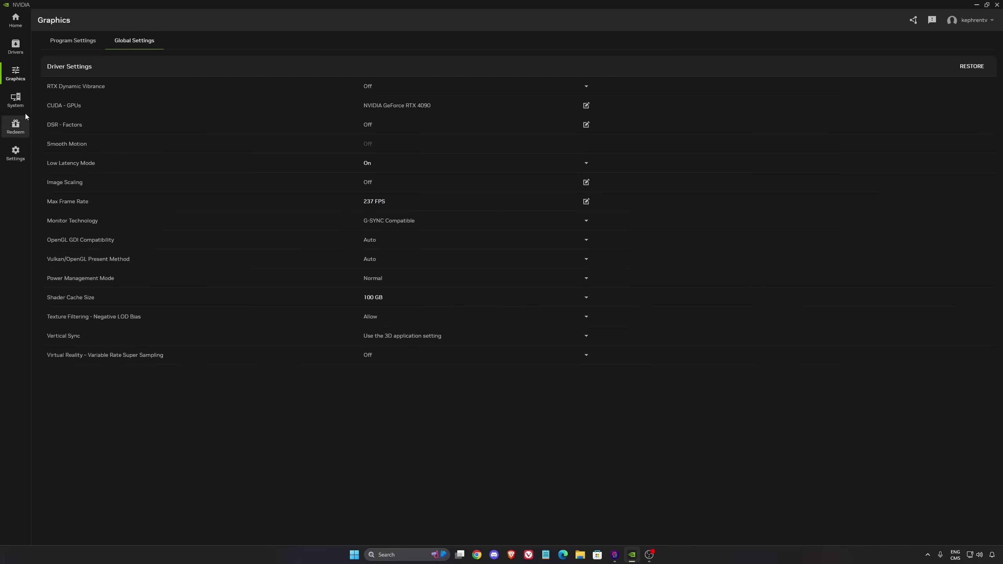
# Show the global G-SYNC settings and set display 2's refresh rate to 240 Hz
pyautogui.click(15, 100)
pyautogui.click(157, 94)
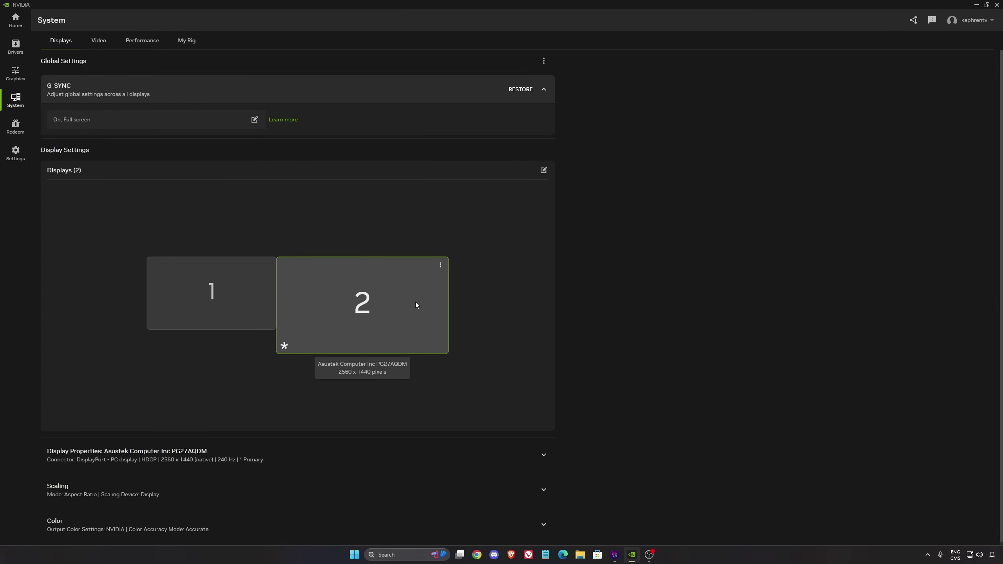
pyautogui.click(328, 458)
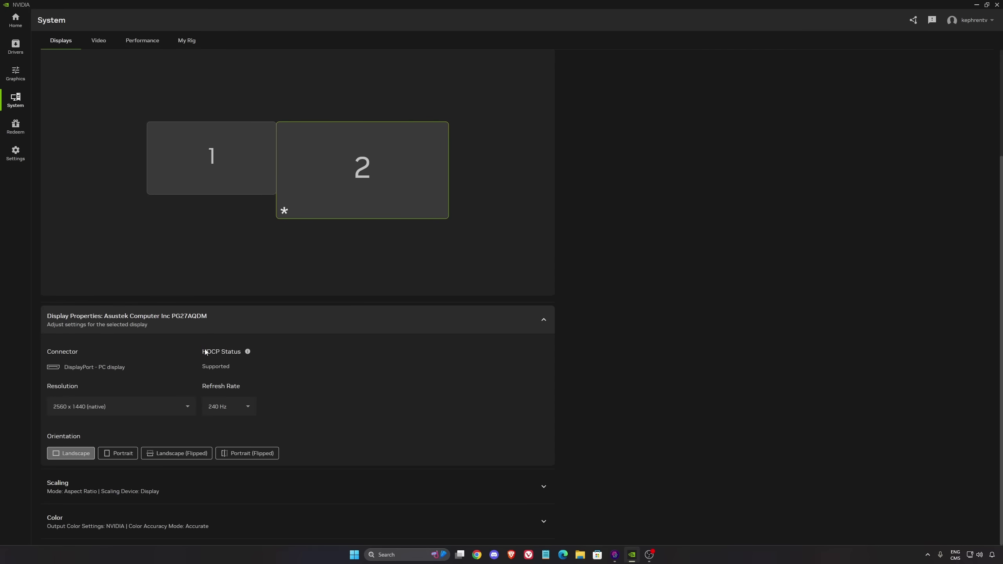
pyautogui.click(227, 407)
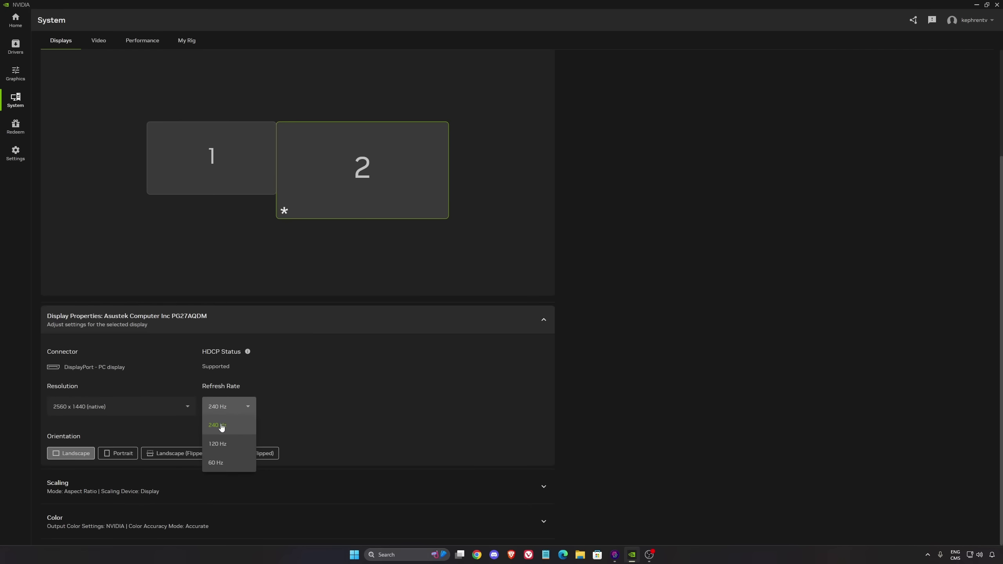
pyautogui.click(252, 422)
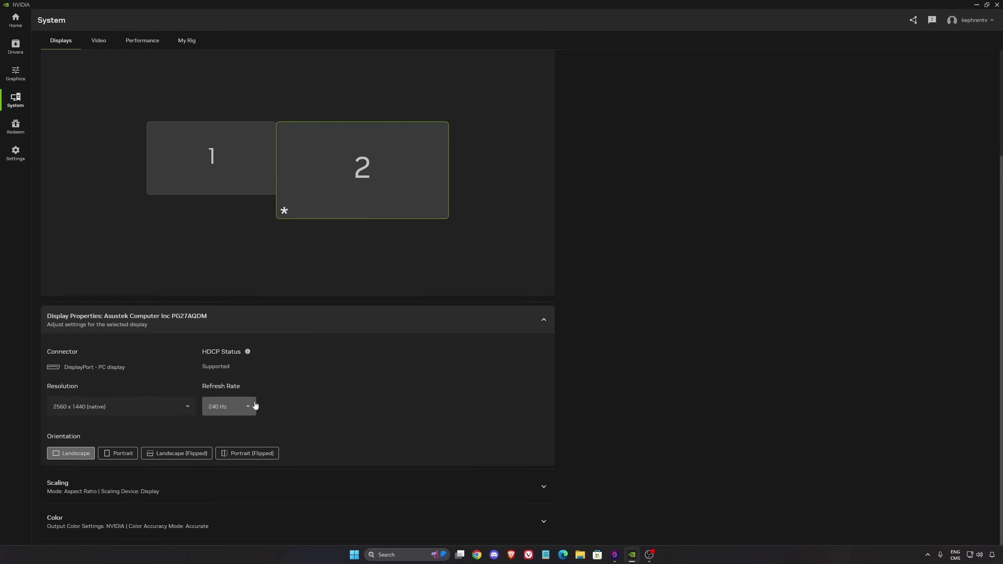
pyautogui.click(231, 410)
pyautogui.click(233, 400)
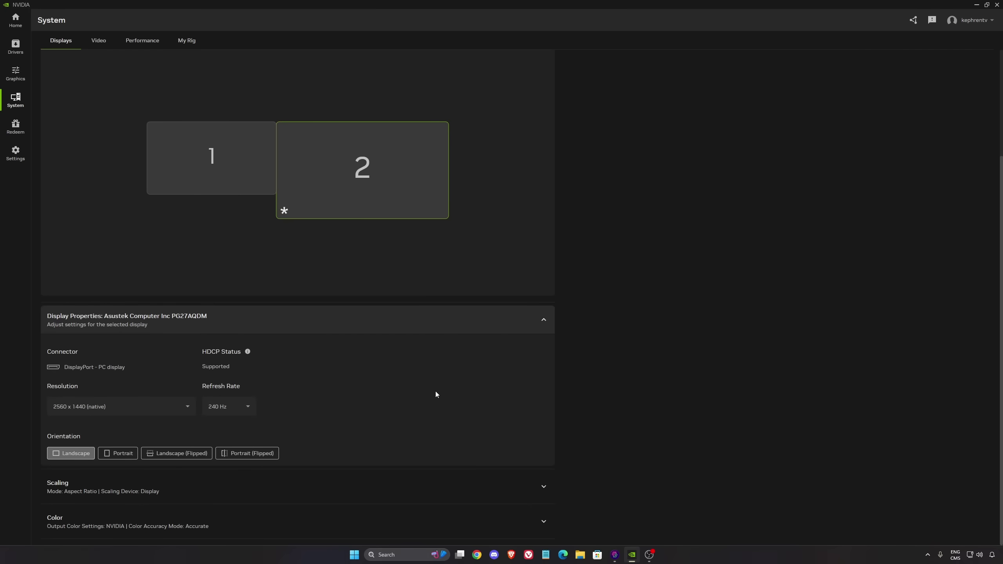
# Set display 2's output color depth to 10 bpc and open the system's Performance settings
pyautogui.click(235, 524)
pyautogui.scroll(-6, 570, 444)
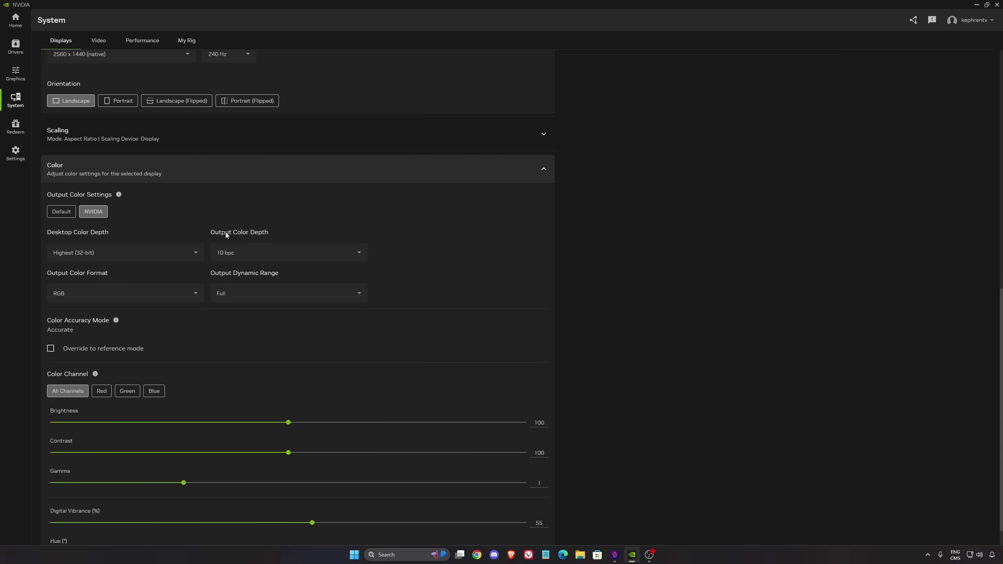
pyautogui.click(249, 253)
pyautogui.click(233, 289)
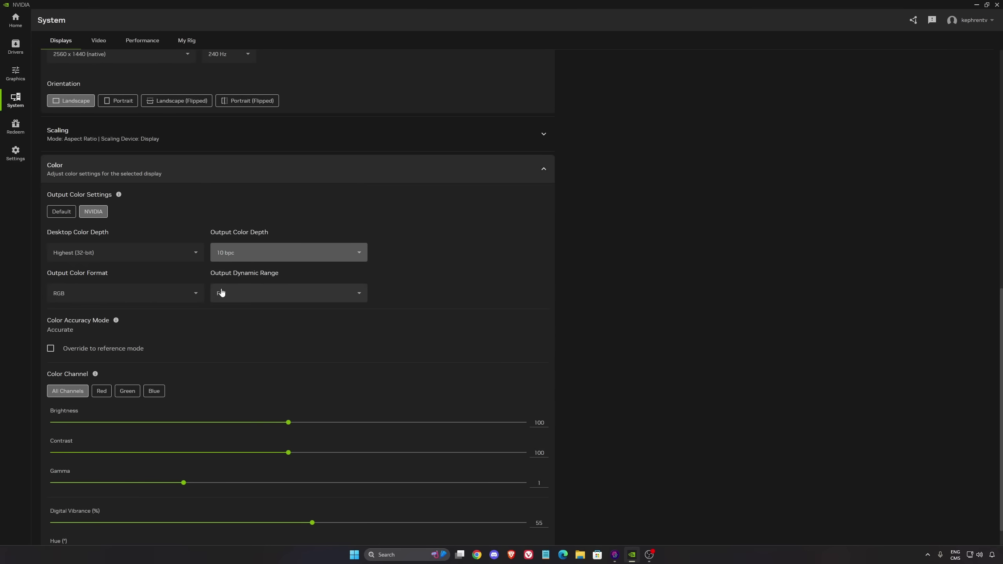
pyautogui.scroll(-1, 280, 435)
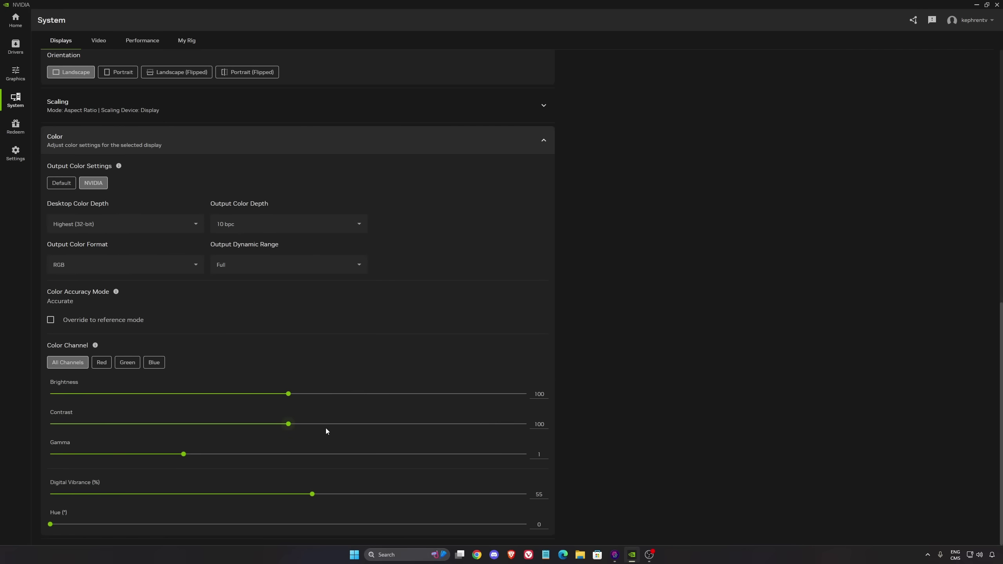
pyautogui.click(142, 41)
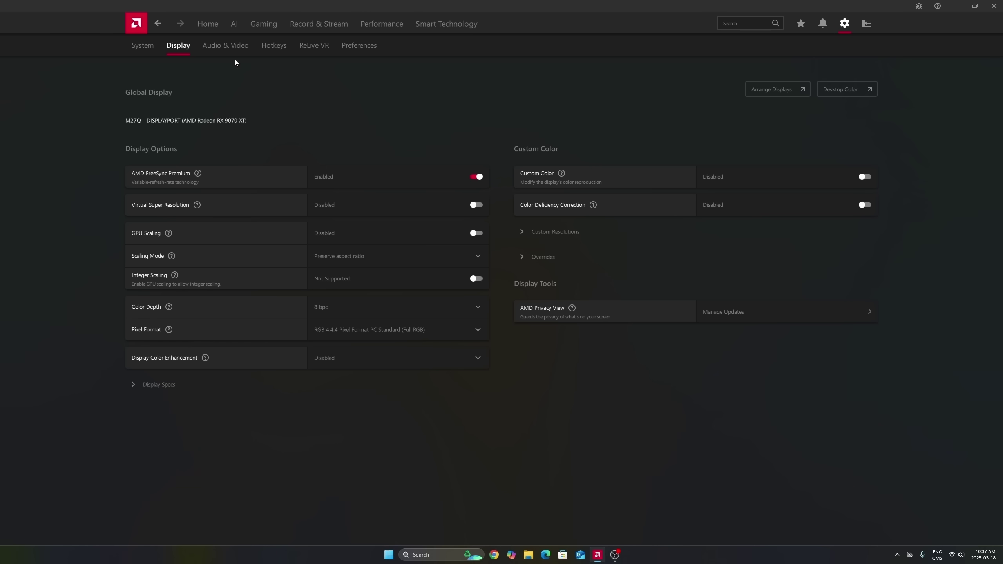
# In AMD Software, open the global gaming graphics settings and compare the GPU 1 and GPU 2 pages, ending on GPU 1
pyautogui.click(255, 24)
pyautogui.click(184, 48)
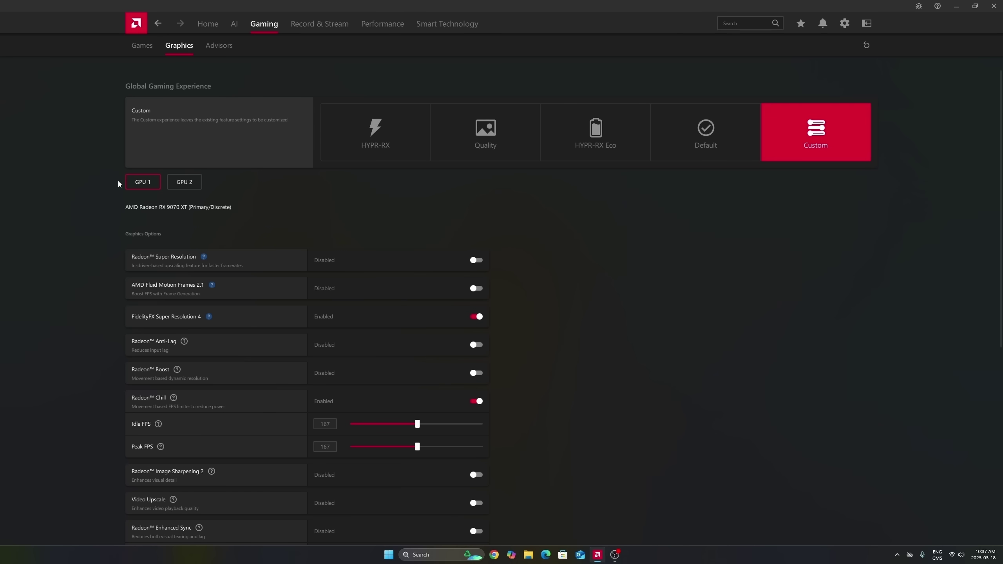
pyautogui.click(186, 189)
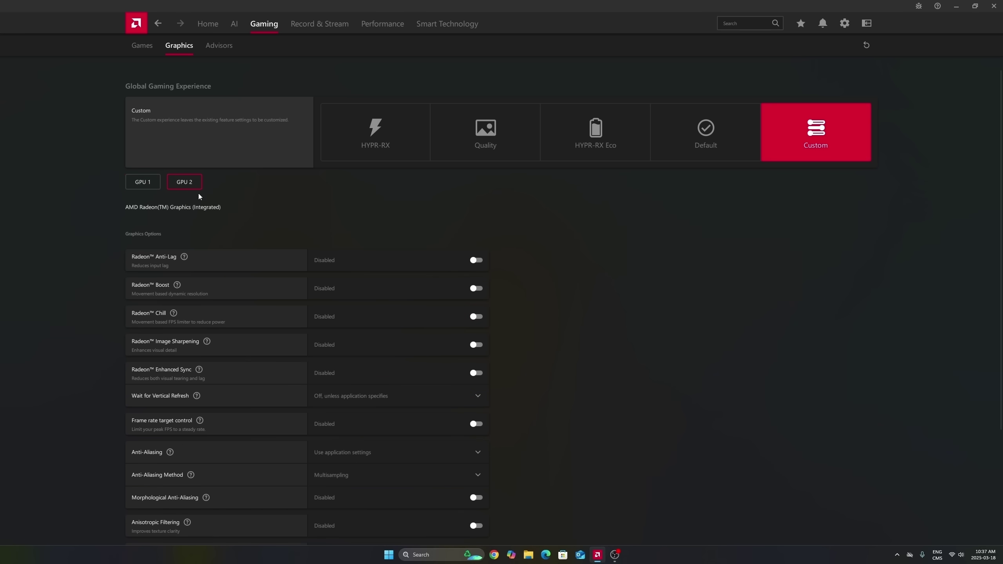
pyautogui.click(149, 182)
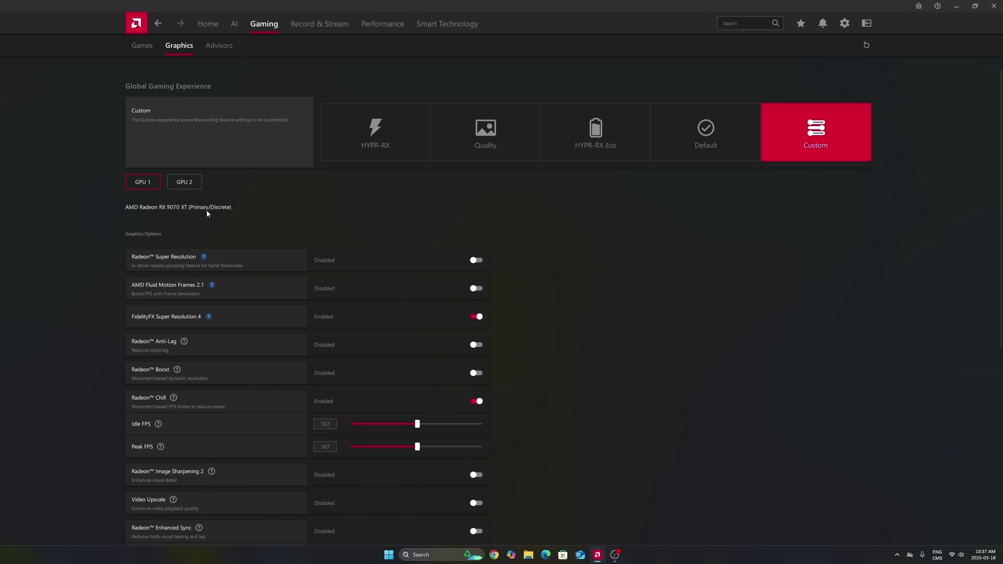
pyautogui.click(190, 182)
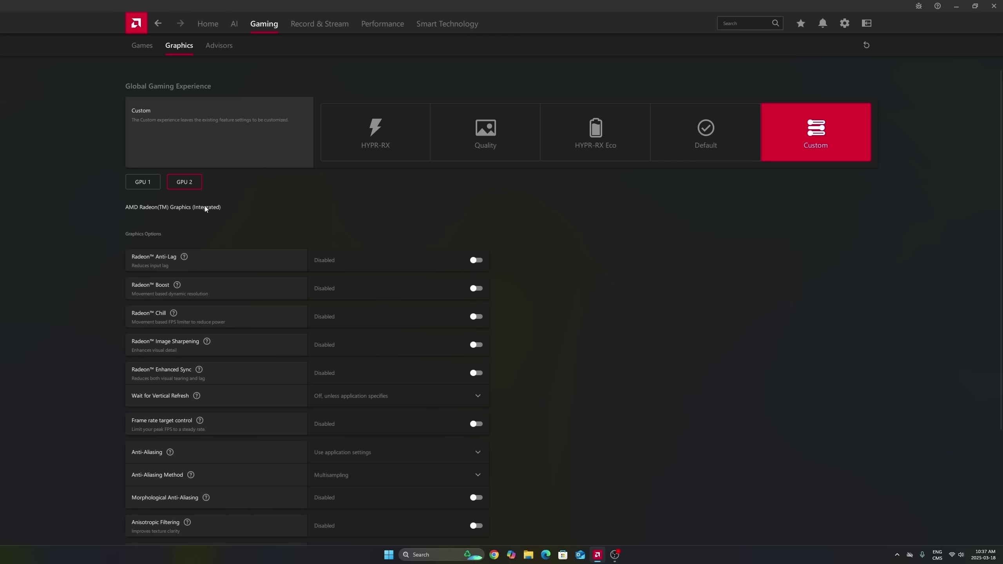
pyautogui.click(143, 182)
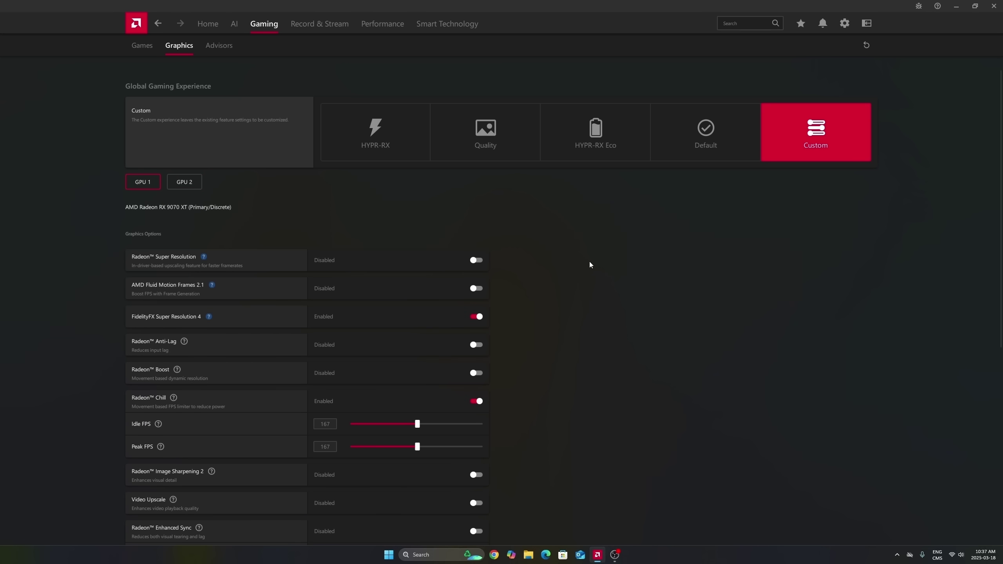
# Examine the global graphics options for GPU 1 and the Games library, ending on the global graphics page
pyautogui.scroll(-2, 579, 262)
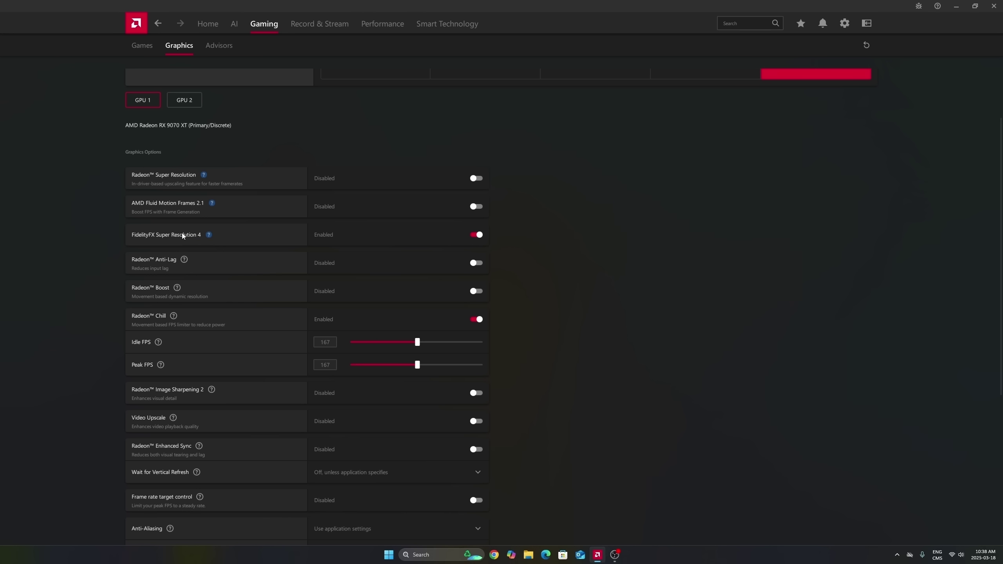
pyautogui.moveTo(183, 236)
pyautogui.scroll(-3, 568, 231)
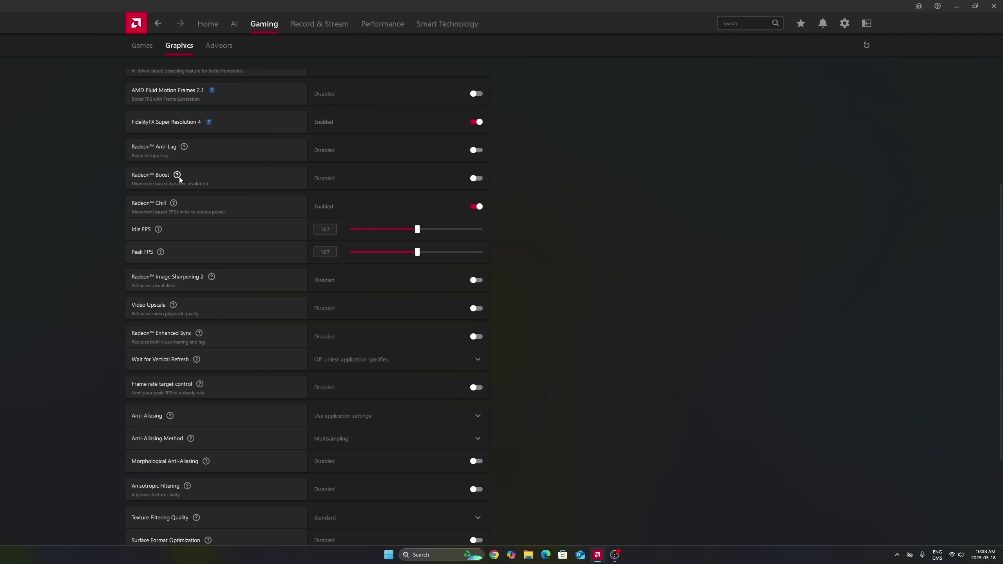
pyautogui.scroll(-1, 180, 175)
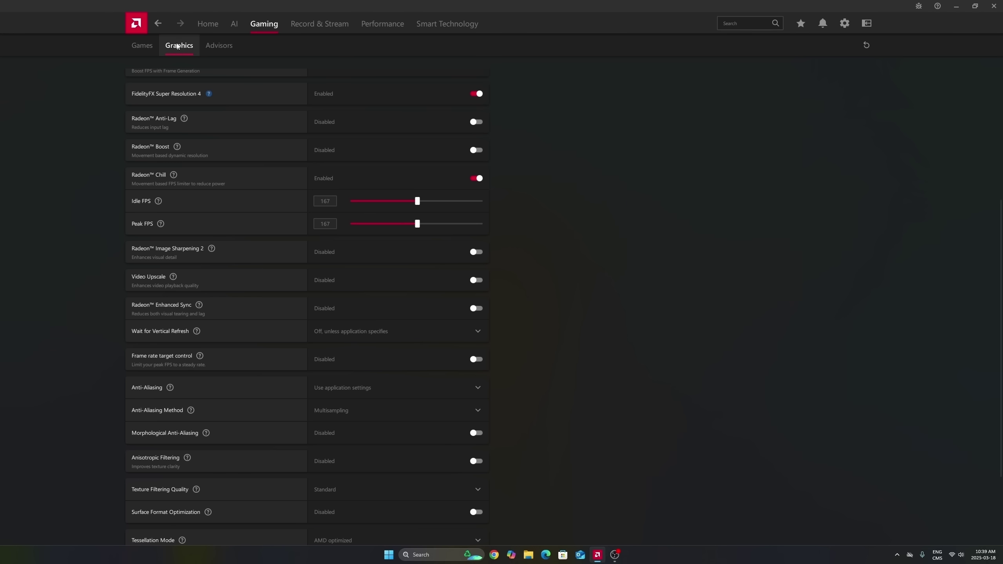
pyautogui.scroll(-3, 399, 83)
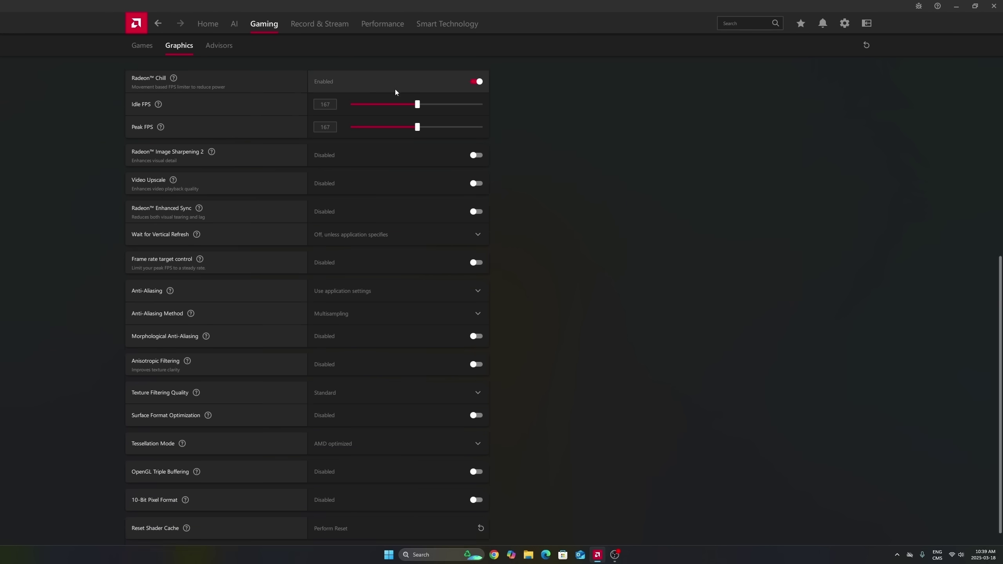
pyautogui.scroll(1, 407, 316)
pyautogui.scroll(8, 410, 335)
pyautogui.scroll(-10, 340, 182)
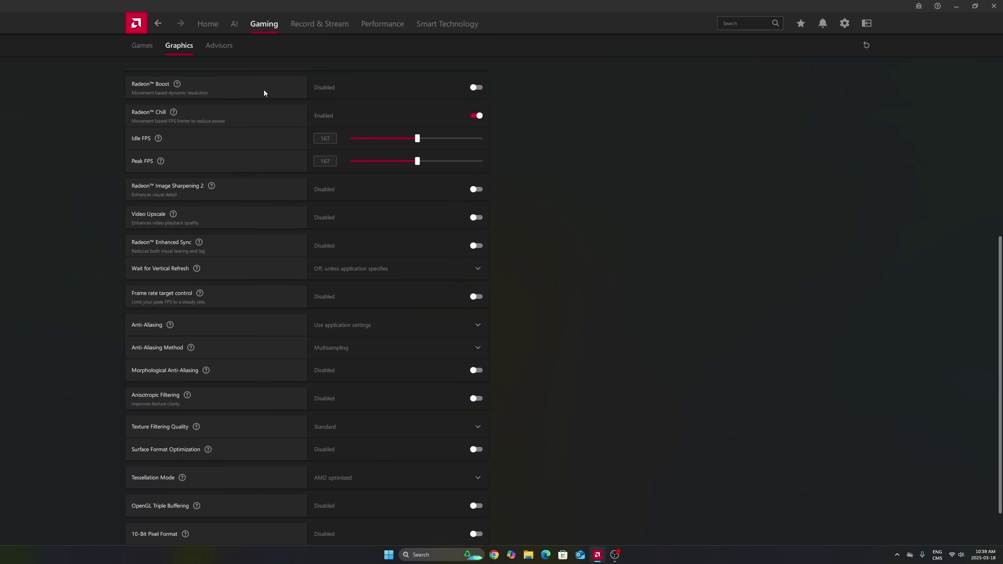
pyautogui.click(147, 49)
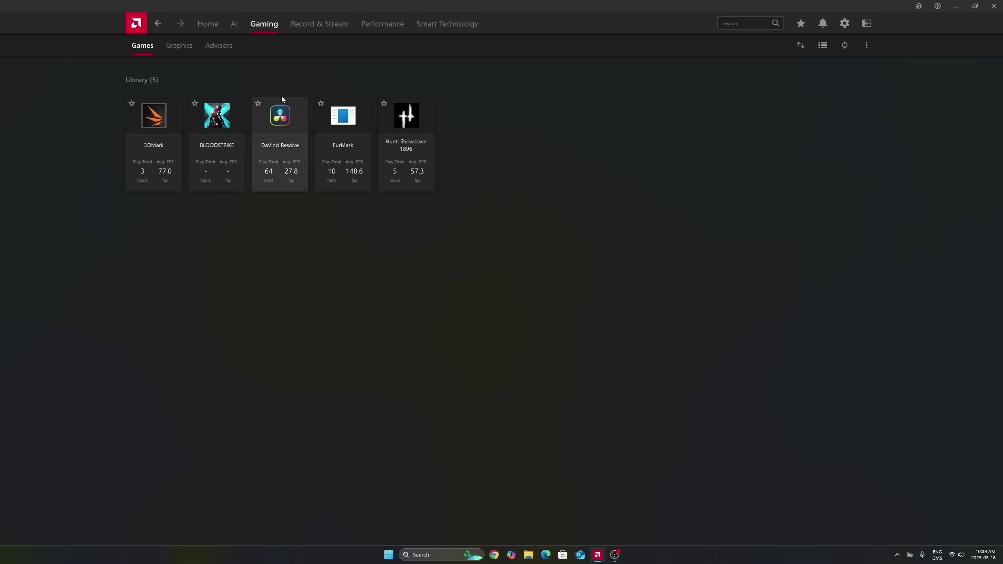
pyautogui.click(174, 47)
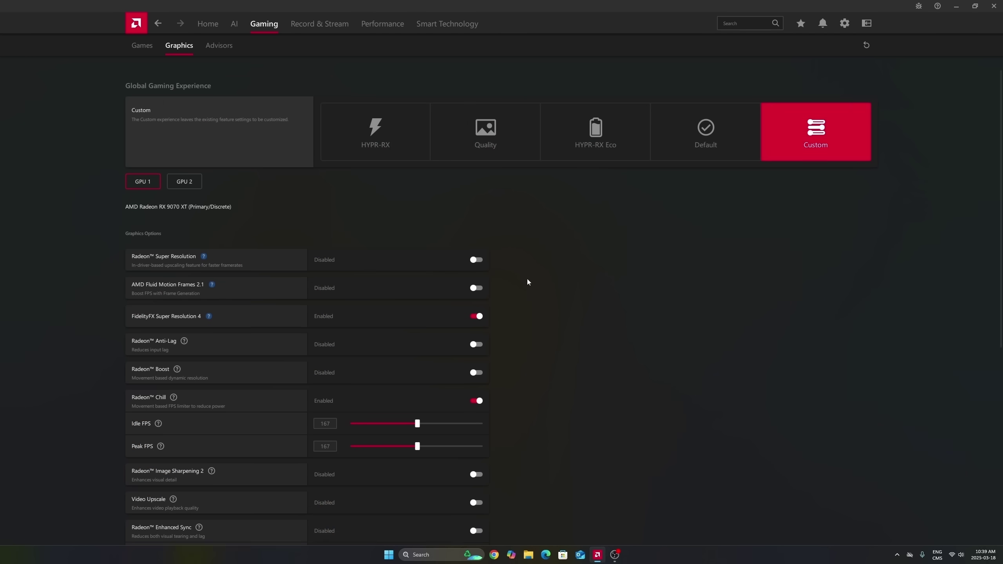
# Try Radeon Image Sharpening 2, turn it off again and review the remaining graphics options
pyautogui.scroll(-7, 528, 282)
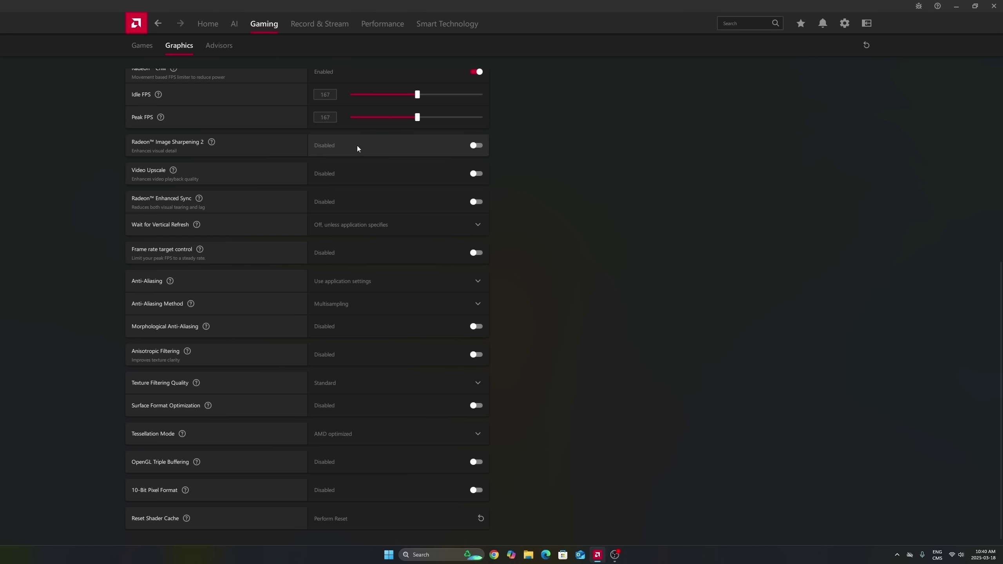
pyautogui.click(474, 145)
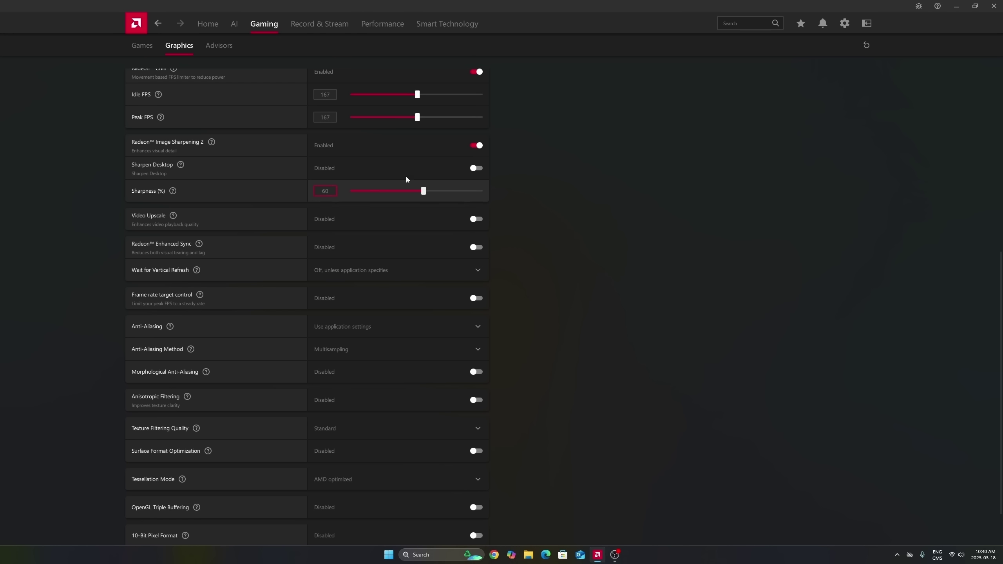
pyautogui.click(477, 146)
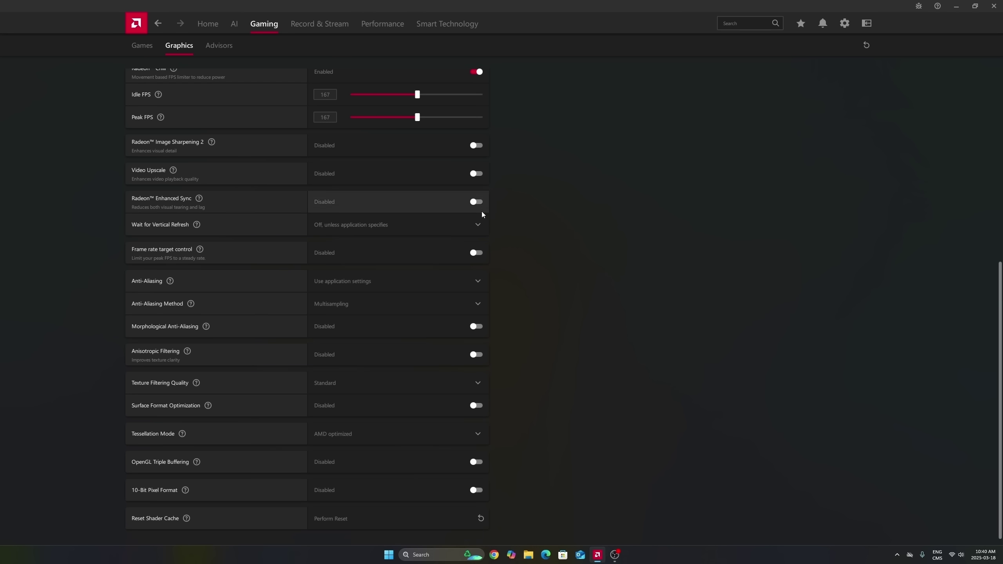
pyautogui.scroll(-1, 450, 401)
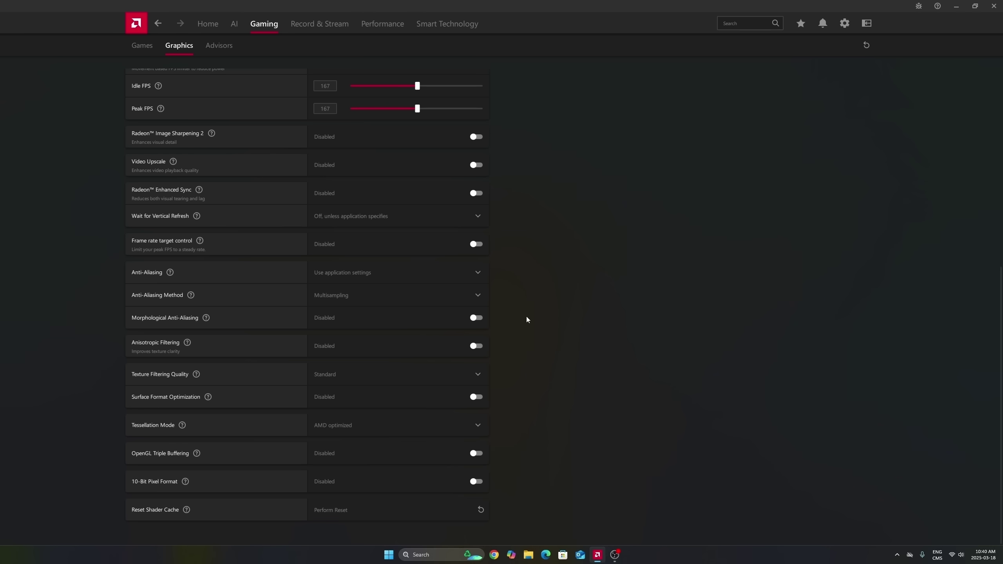
pyautogui.scroll(7, 590, 235)
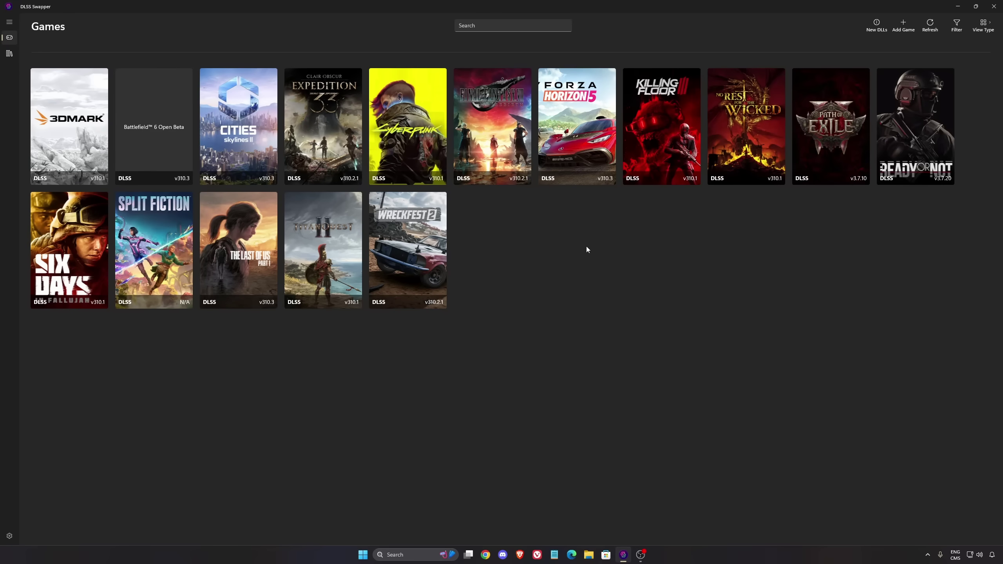
# In DLSS Swapper, open Battlefield 6 Open Beta and swap its DLSS version to v310.3
pyautogui.click(161, 105)
pyautogui.click(508, 238)
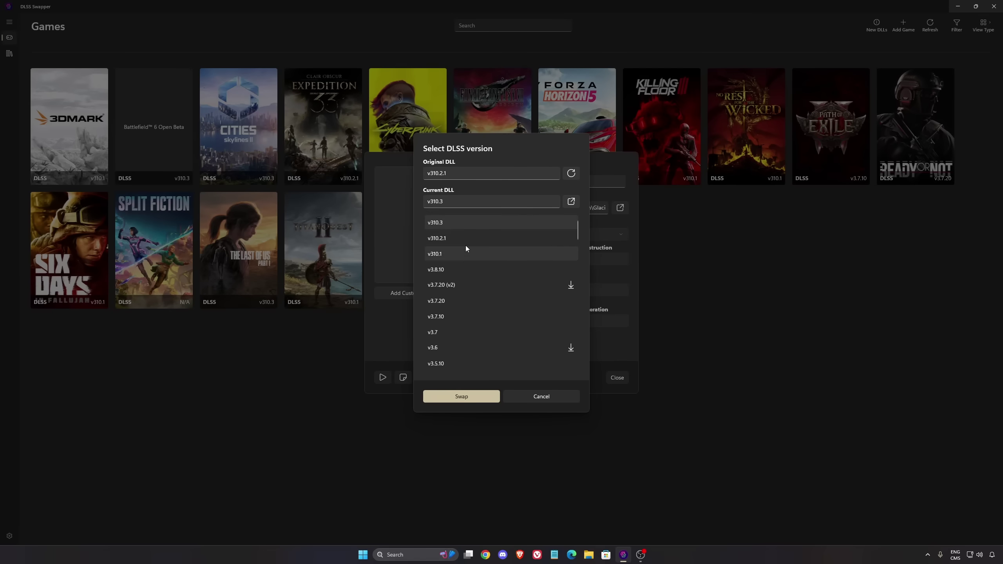
pyautogui.click(467, 397)
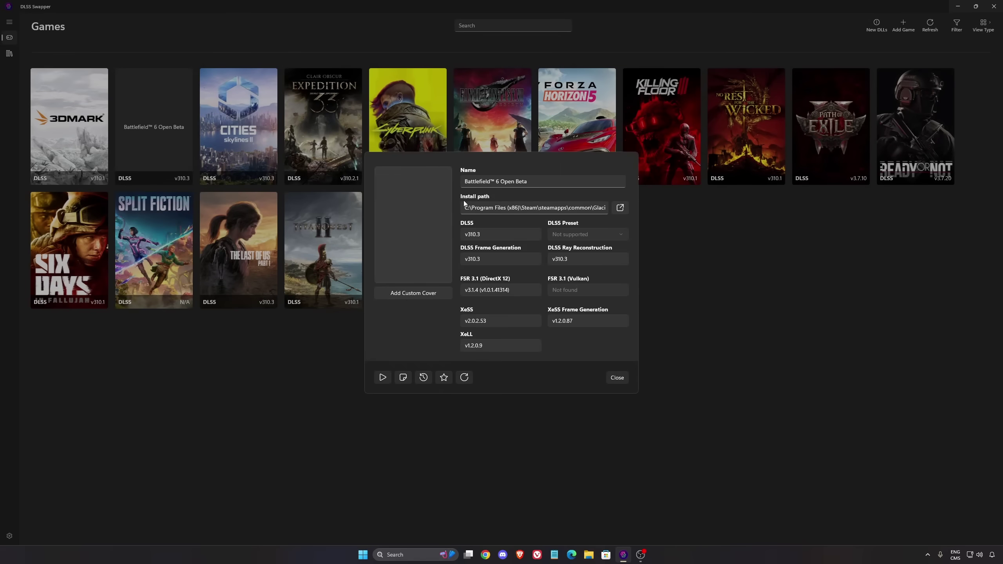
# Review the XeSS versions for Battlefield 6 Open Beta, swap to v2.0.2.53 and close the game's details
pyautogui.click(496, 323)
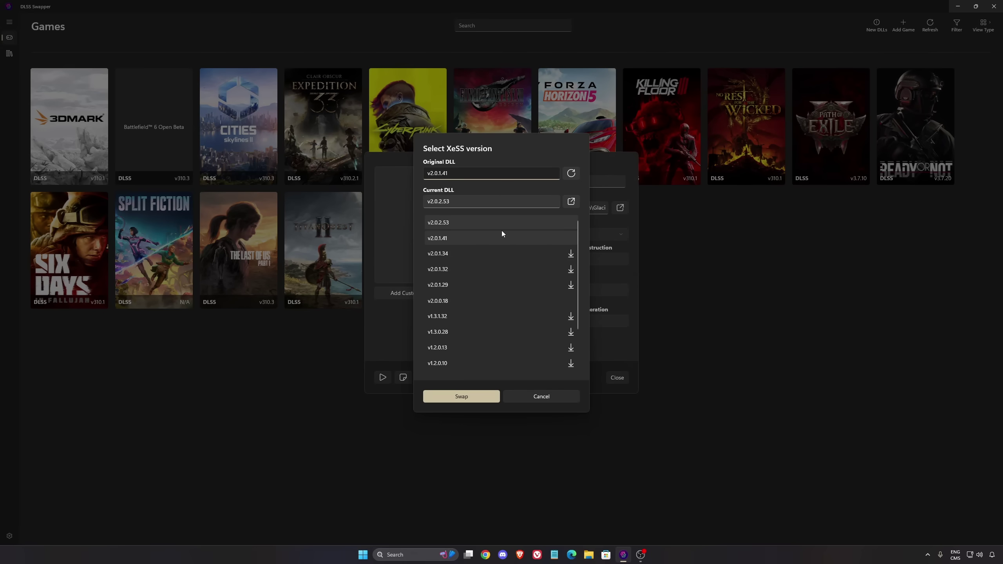
pyautogui.click(544, 395)
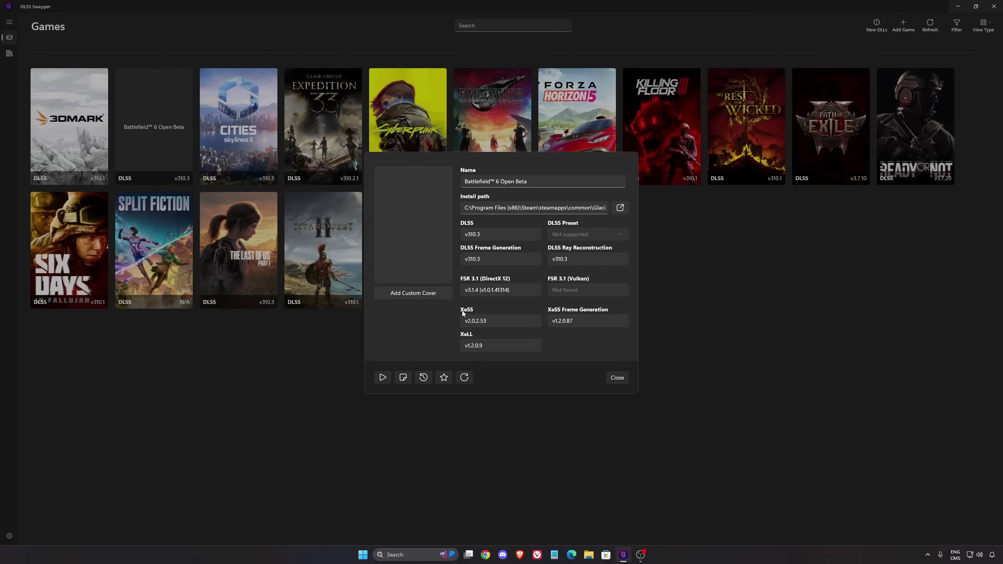
pyautogui.click(490, 321)
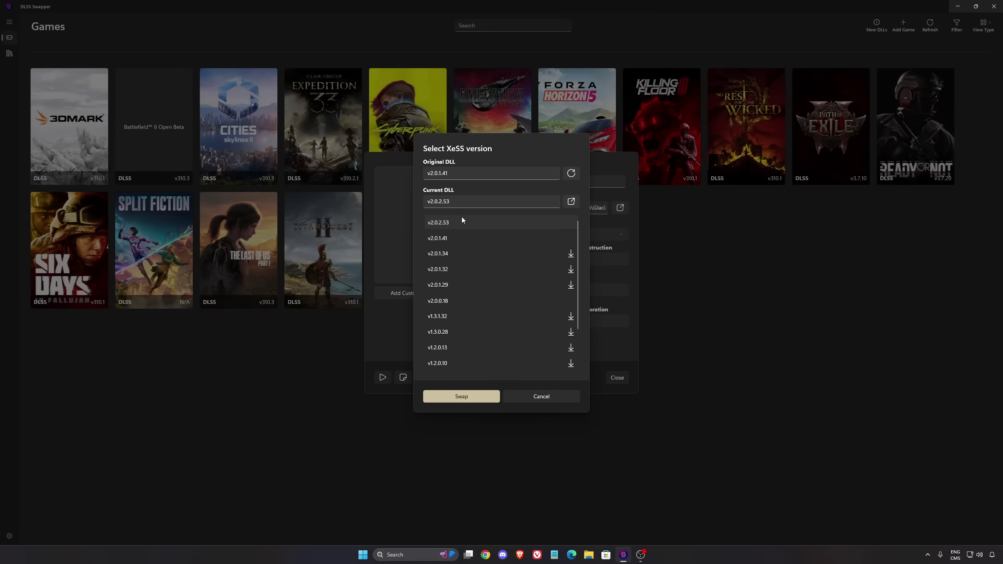
pyautogui.click(476, 393)
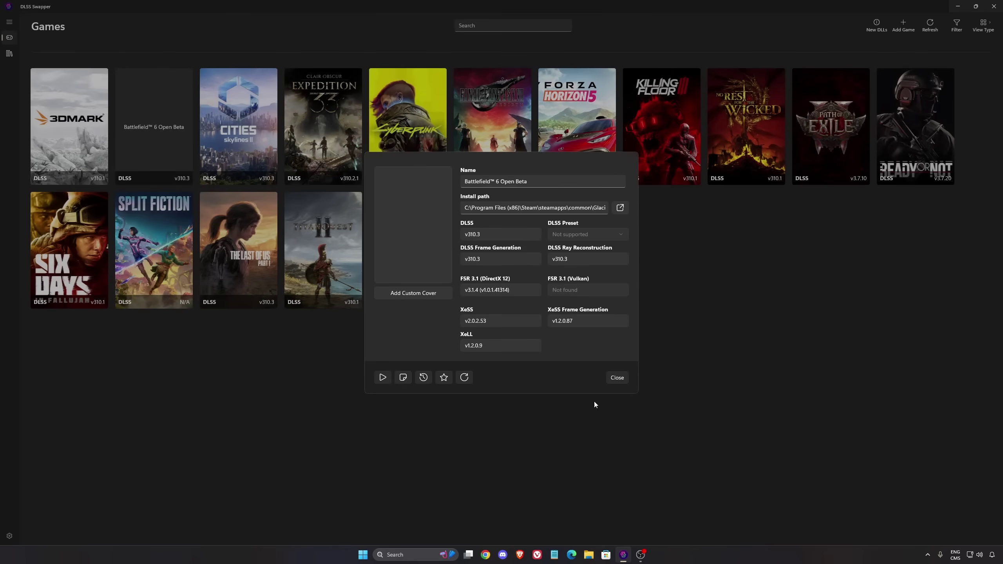
pyautogui.click(616, 379)
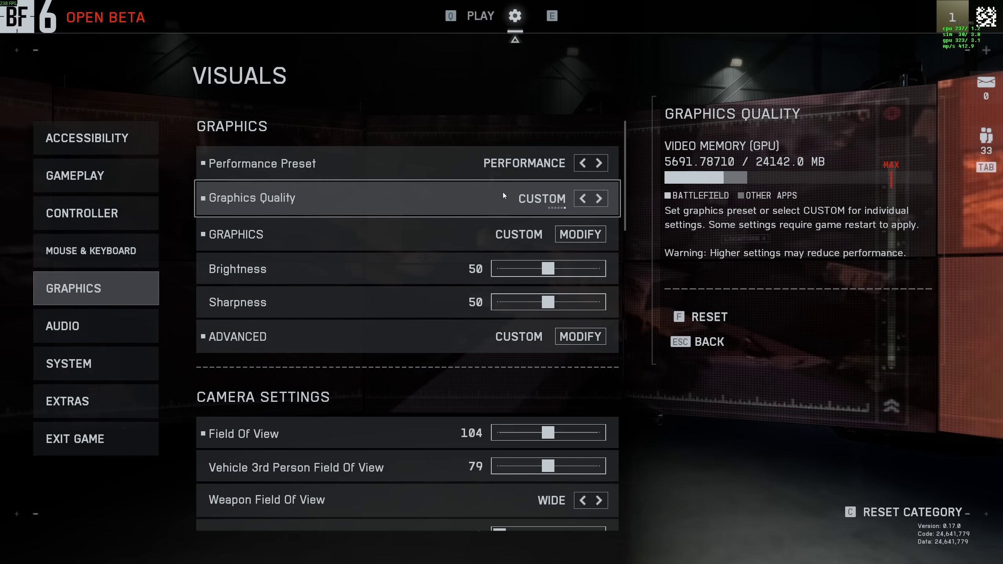
# In Battlefield 6's Visuals settings, try a Field Of View of 120 and return it to 104
pyautogui.scroll(-3, 481, 190)
pyautogui.scroll(3, 458, 195)
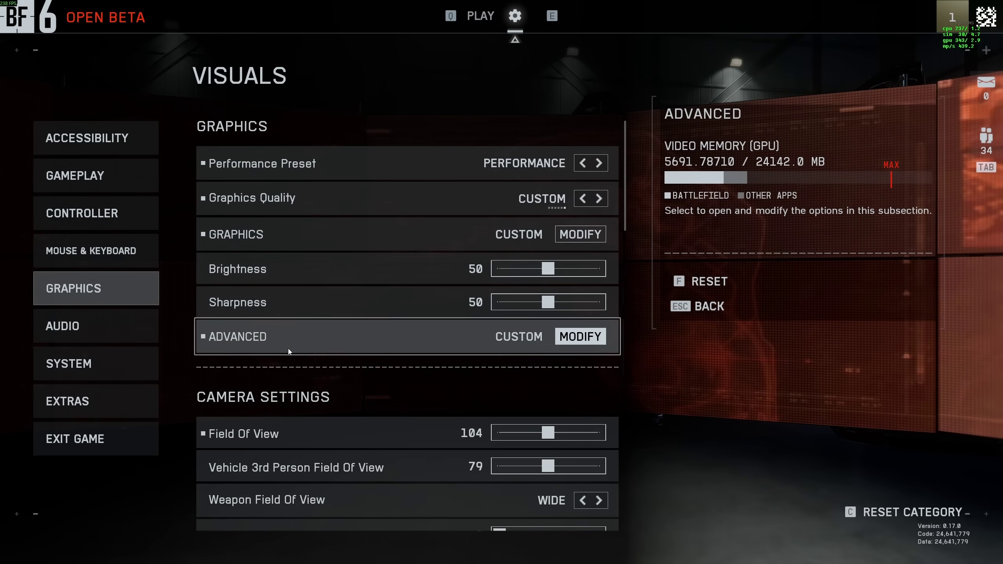
pyautogui.scroll(-6, 300, 348)
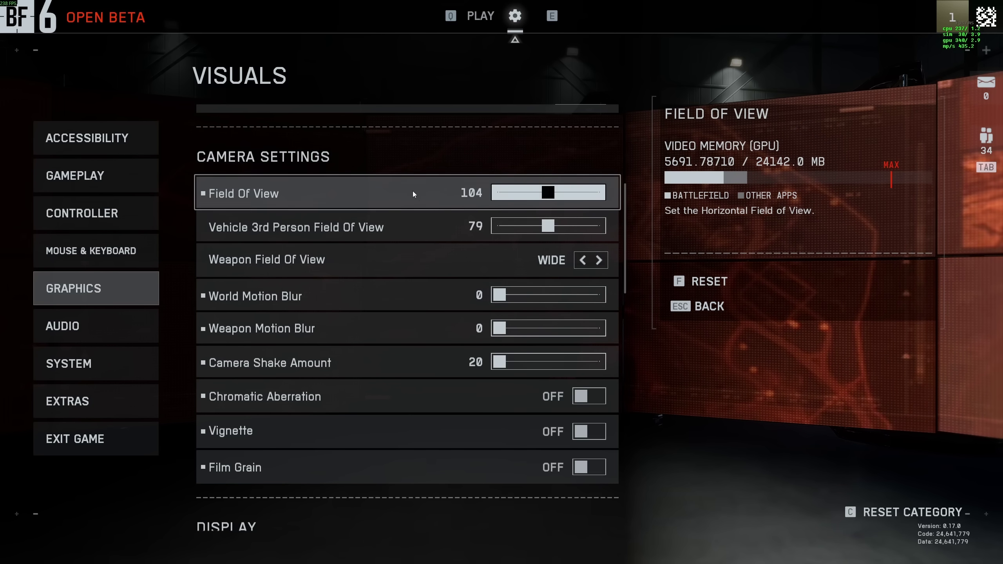
pyautogui.moveTo(548, 192); pyautogui.dragTo(712, 195)
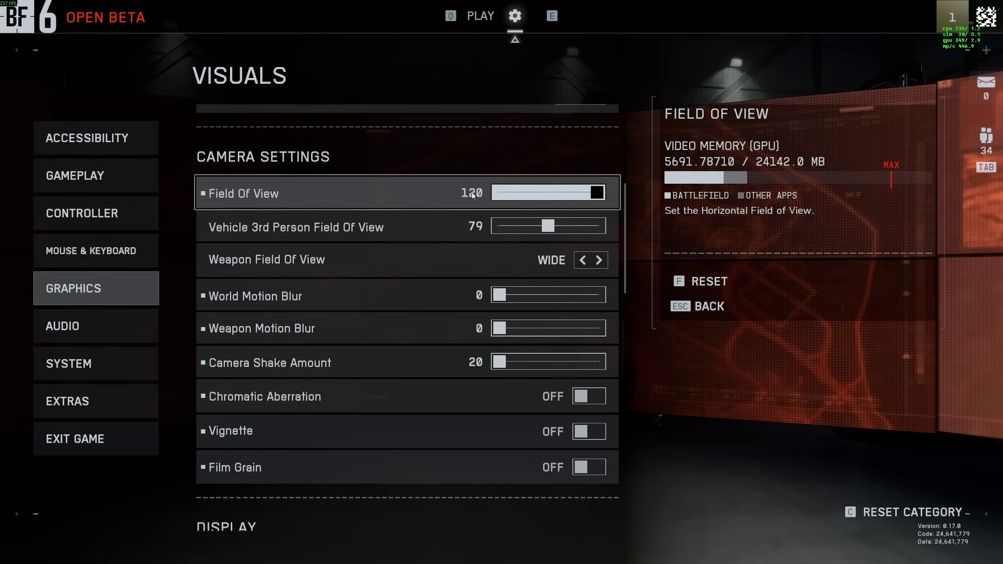
pyautogui.moveTo(597, 196); pyautogui.dragTo(549, 193)
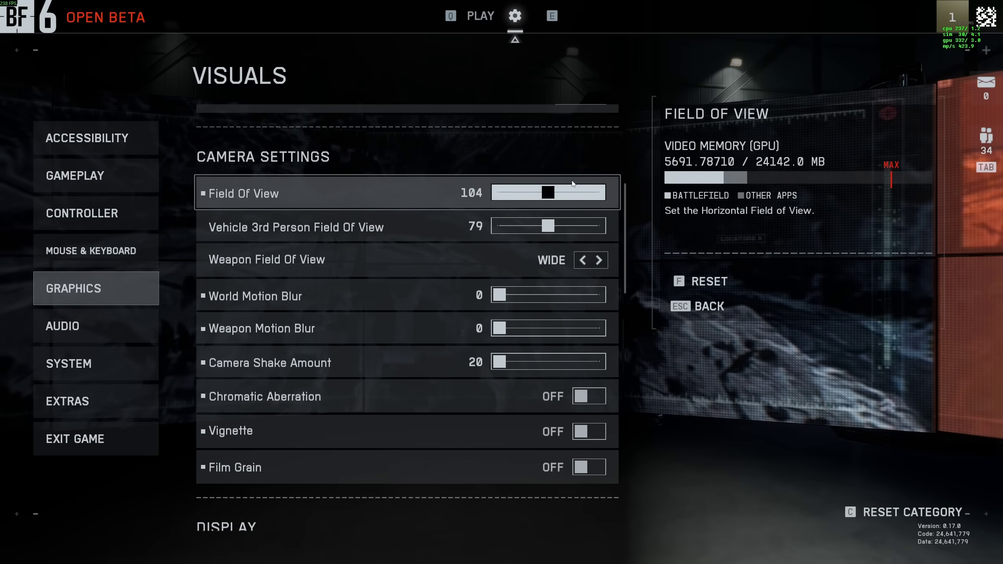
# Review the camera, display and HUD settings and open the custom Graphics subsection for modification
pyautogui.scroll(-1, 400, 340)
pyautogui.scroll(-3, 401, 343)
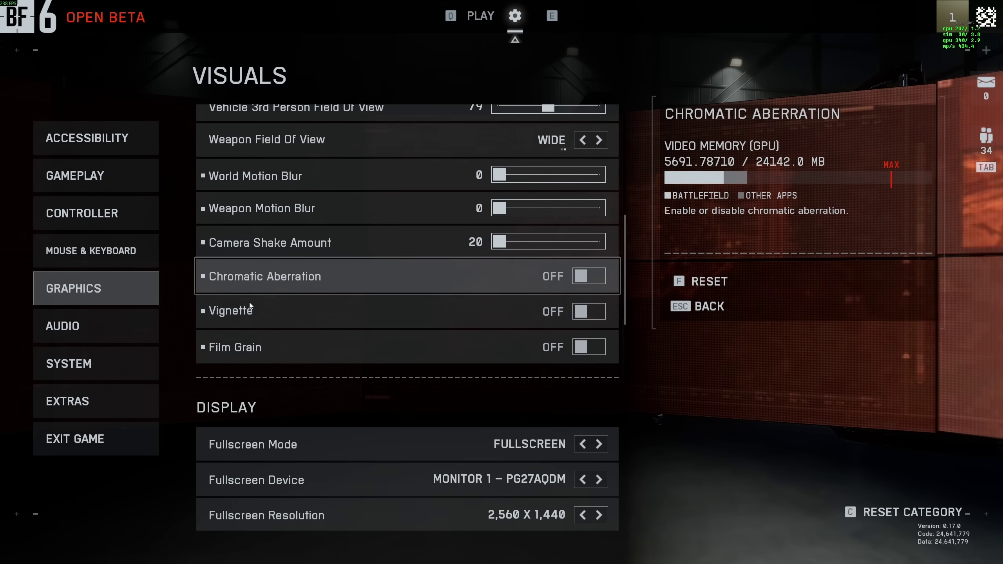
pyautogui.scroll(-5, 559, 342)
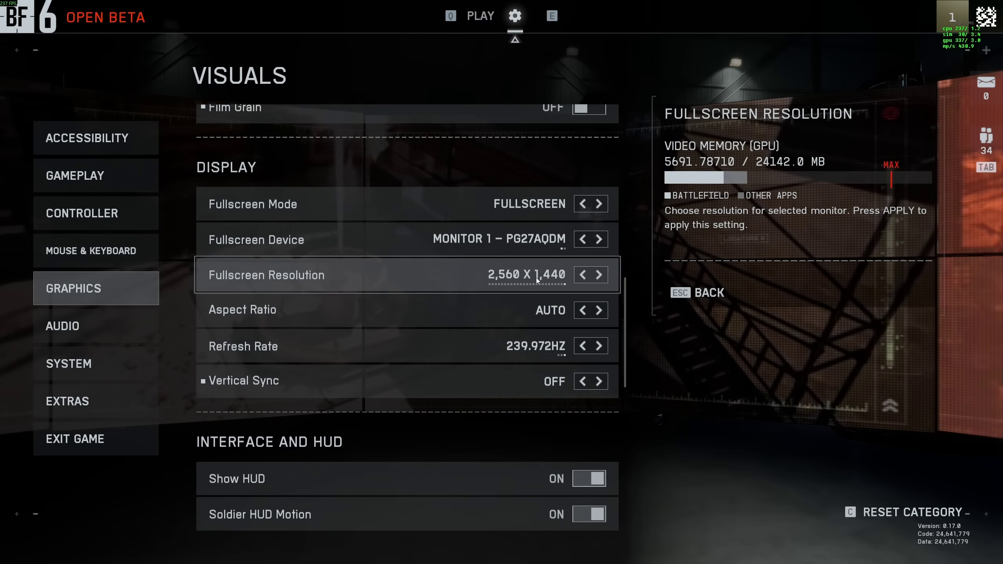
pyautogui.scroll(-3, 519, 290)
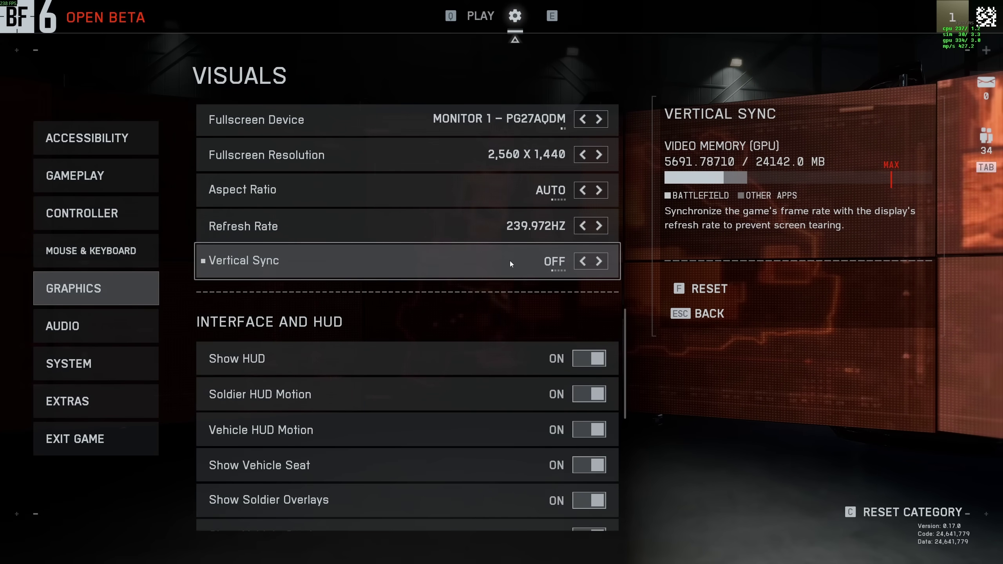
pyautogui.scroll(5, 510, 264)
pyautogui.scroll(5, 510, 268)
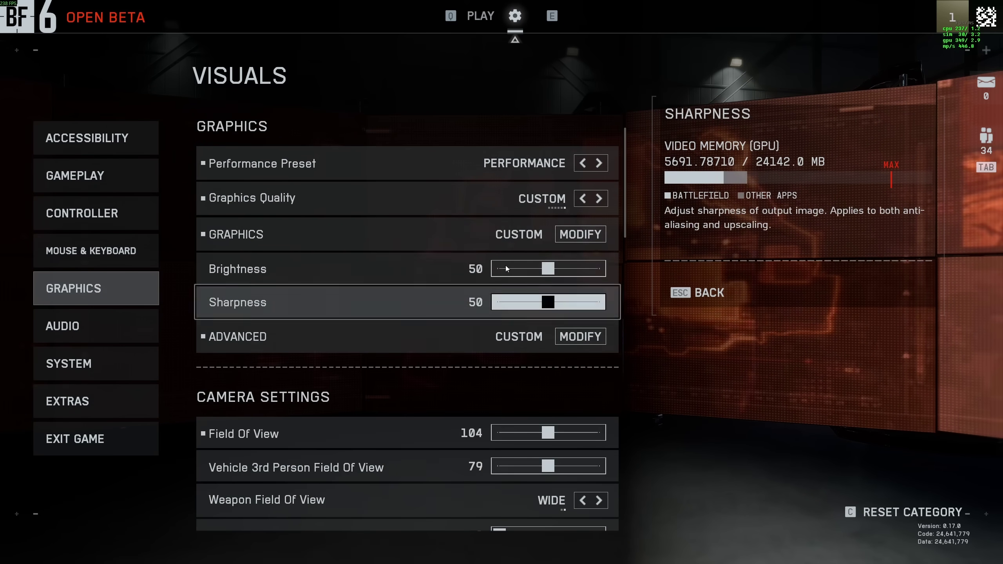
pyautogui.click(500, 239)
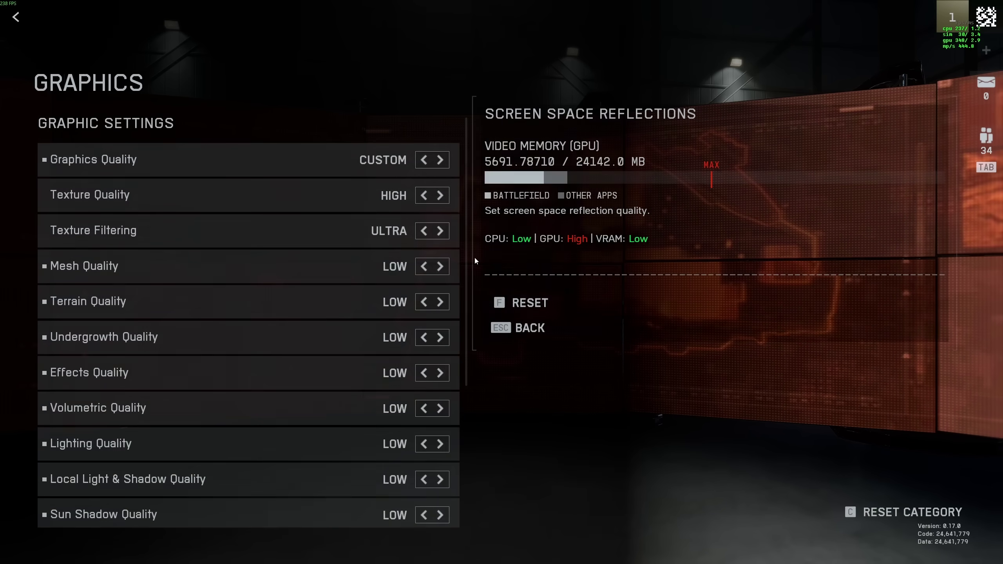